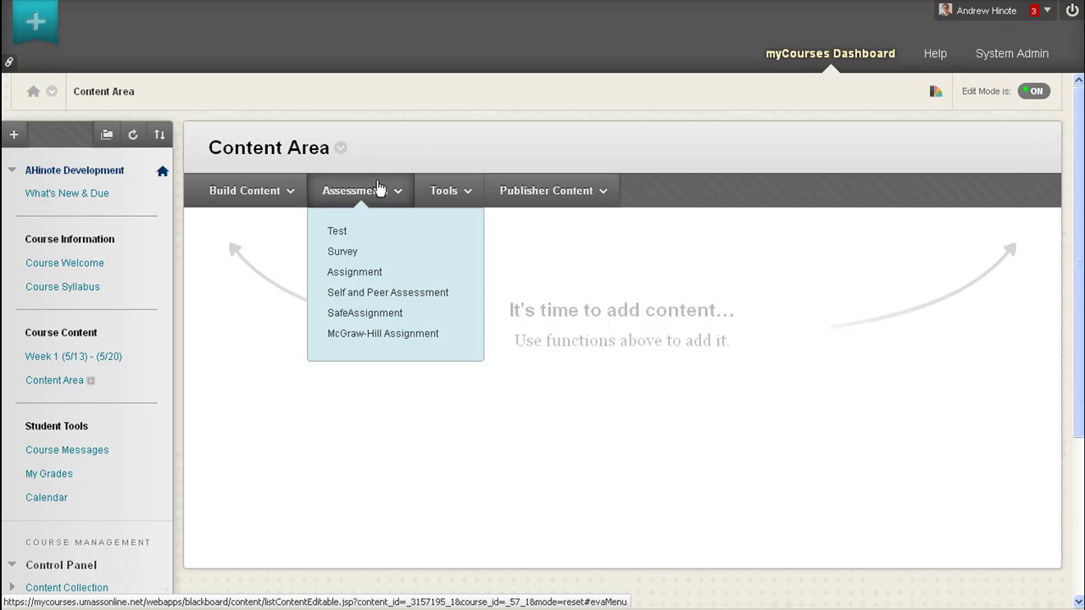
Create a new test in the content area named "Test 1" with the description "This test covers chapter 1.".
click(388, 245)
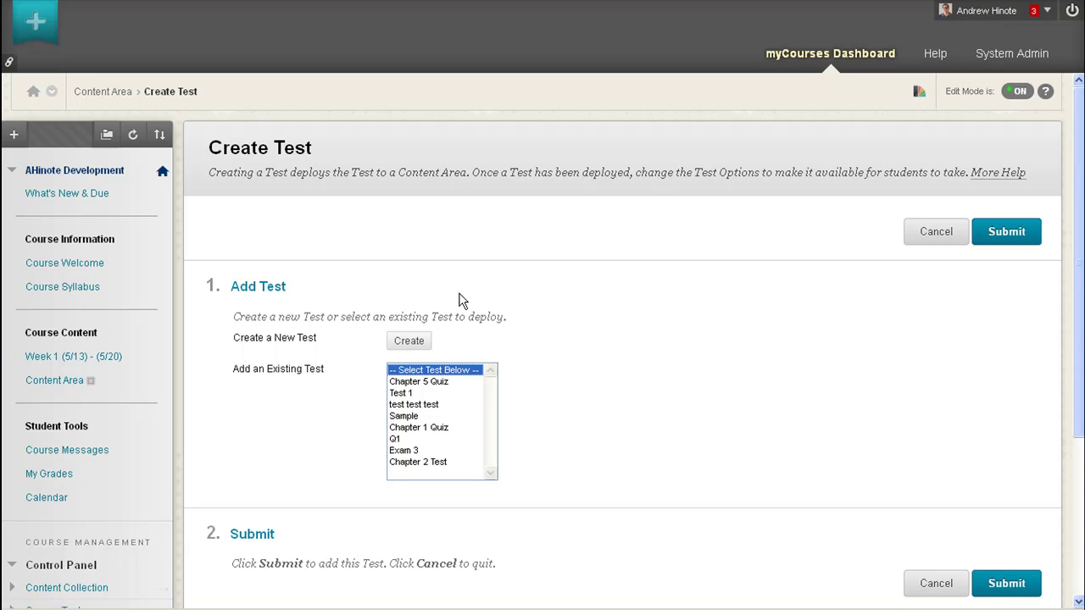
click(418, 344)
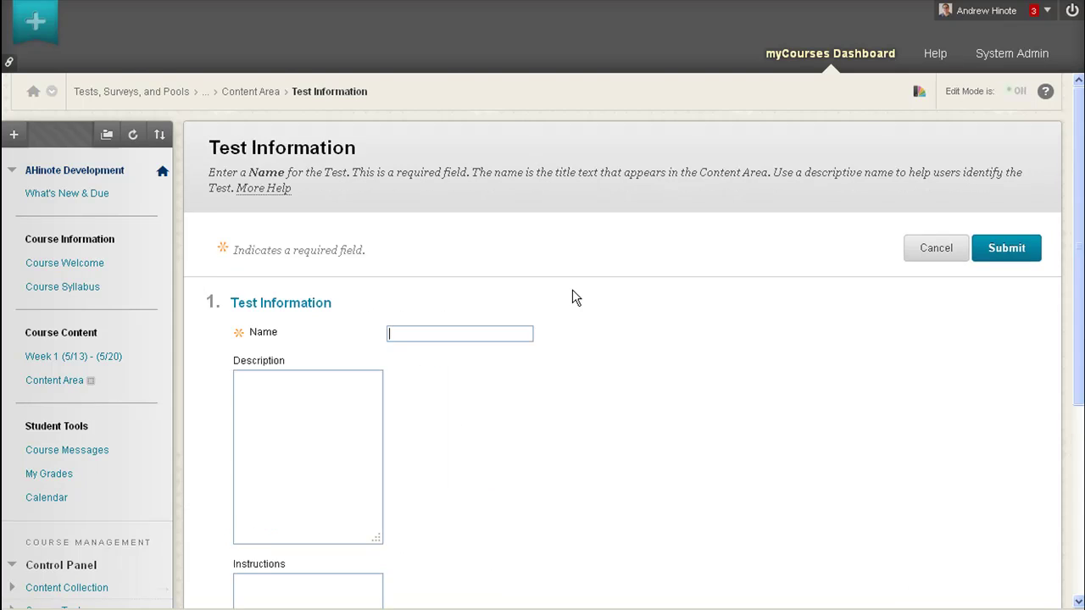
scroll(572, 290, down, 1)
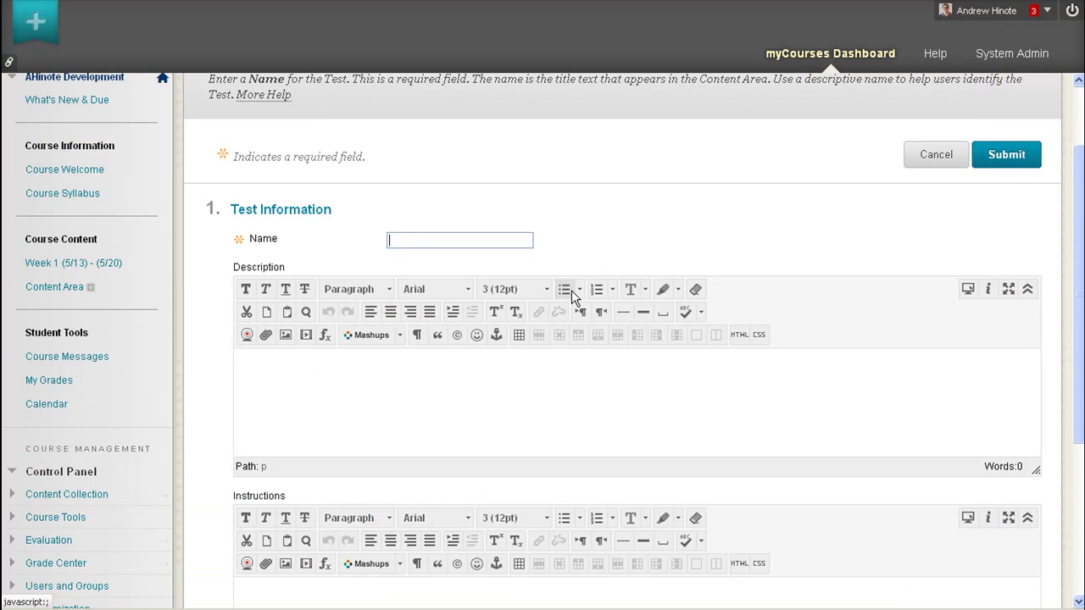
text(Test 1)
click(642, 402)
scroll(644, 381, down, 1)
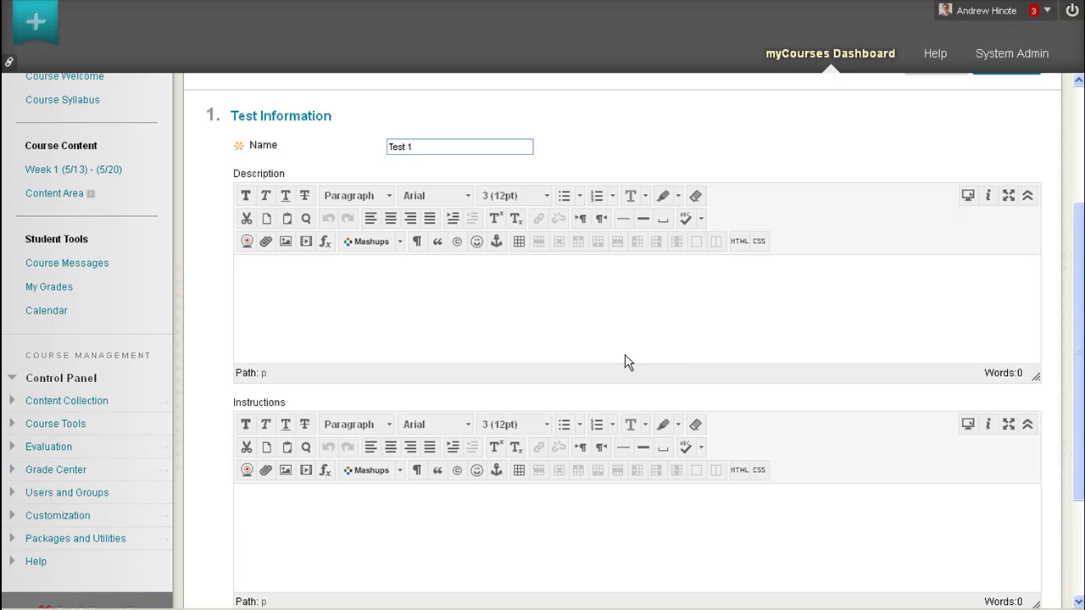
text(This test covers chapter 1.)
Enter the instructions "This test is timed at one hour." with "one hour" in bold, and submit the test information.
click(503, 542)
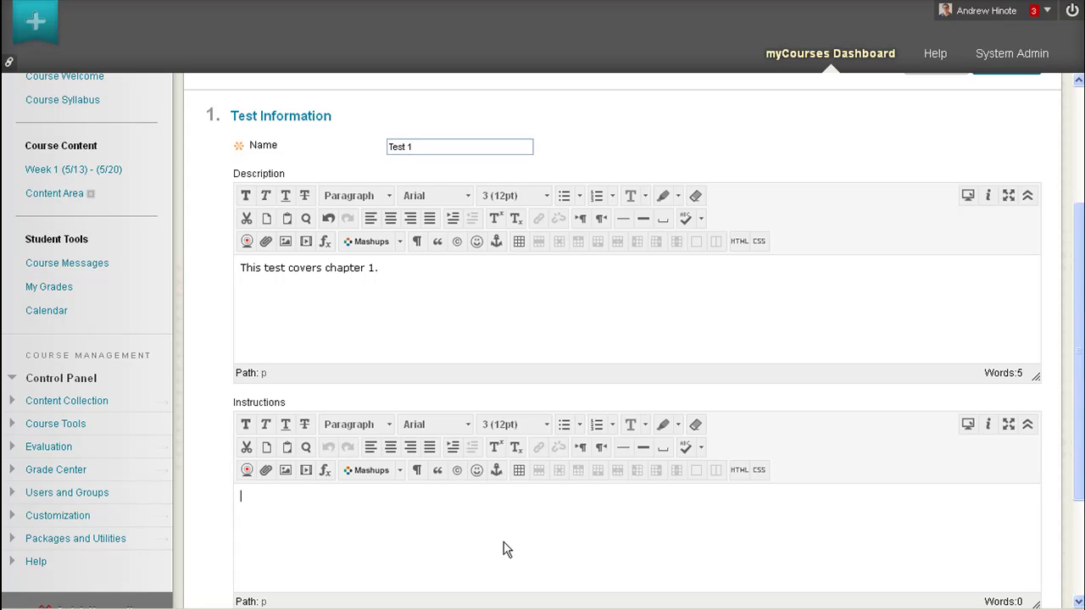
text(This test is timed at)
key(ctrl+b)
text(one hour)
key(ctrl+b)
text(.)
scroll(875, 482, down, 1)
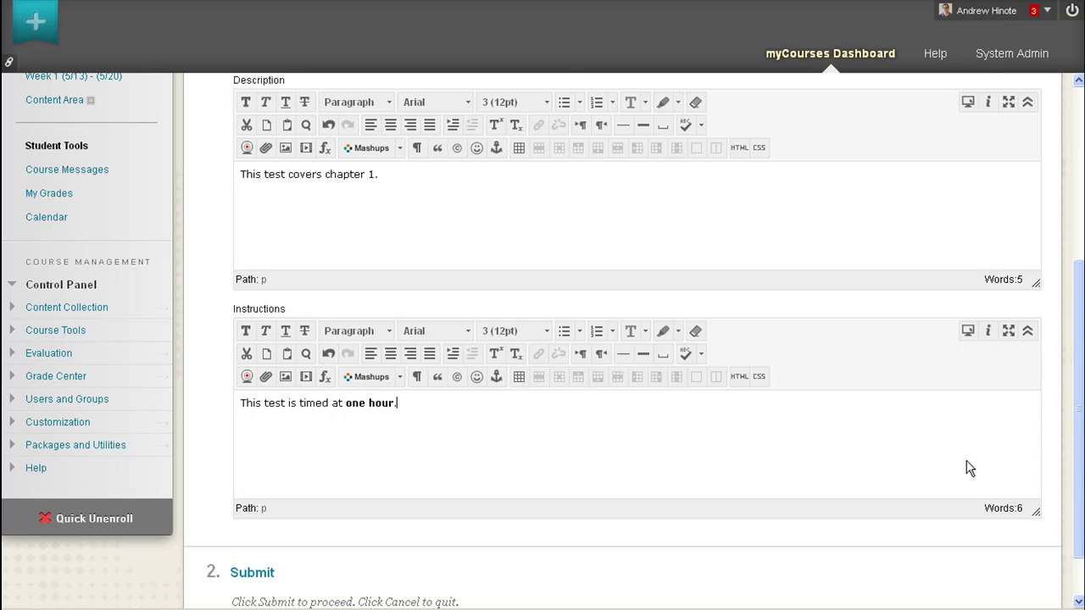
scroll(969, 467, down, 1)
click(1001, 573)
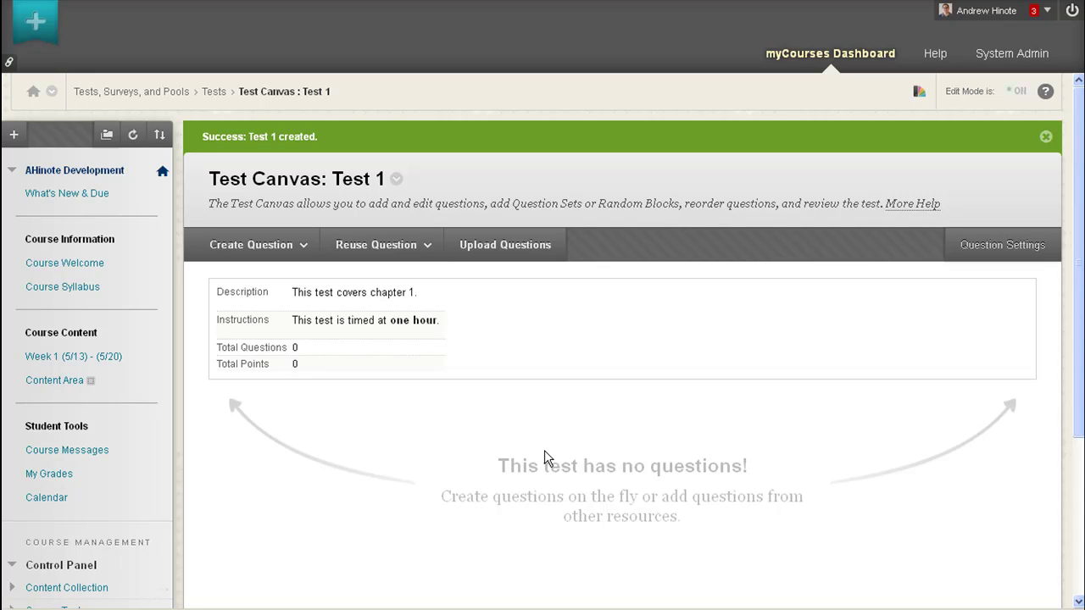
Add a True/False question "Is the sky blue?" to the test with True as the correct answer, and submit it.
click(284, 253)
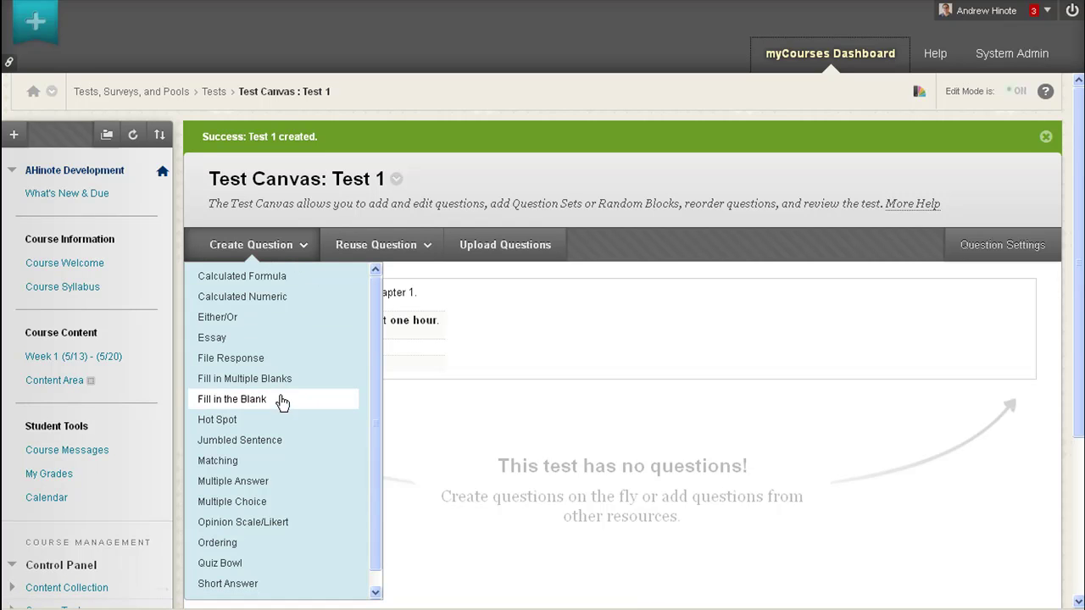
scroll(291, 445, down, 1)
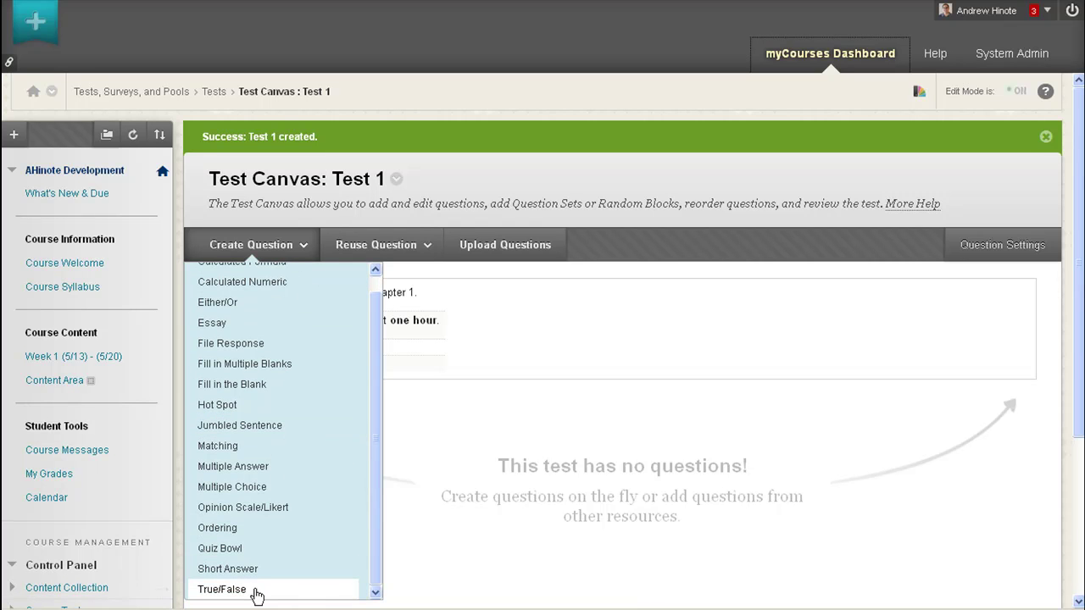
click(254, 591)
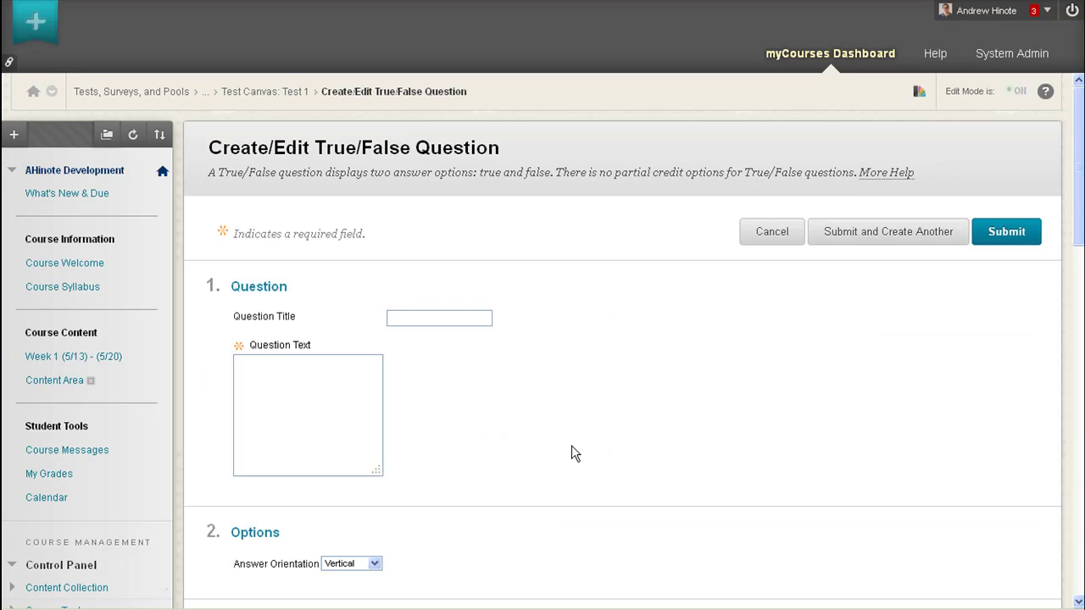
click(489, 378)
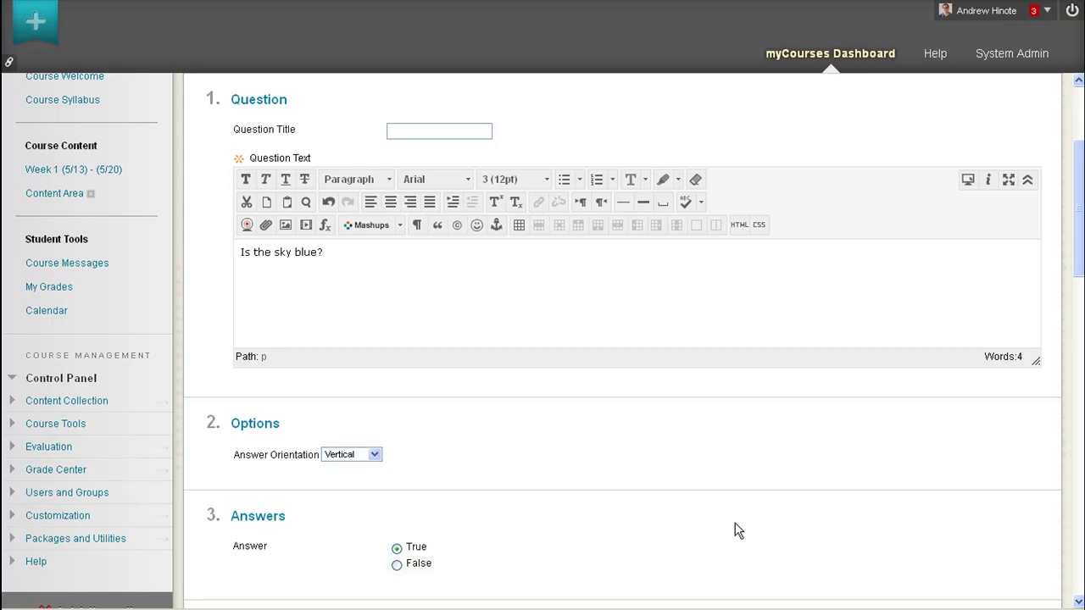
scroll(845, 511, down, 2)
scroll(845, 511, down, 15)
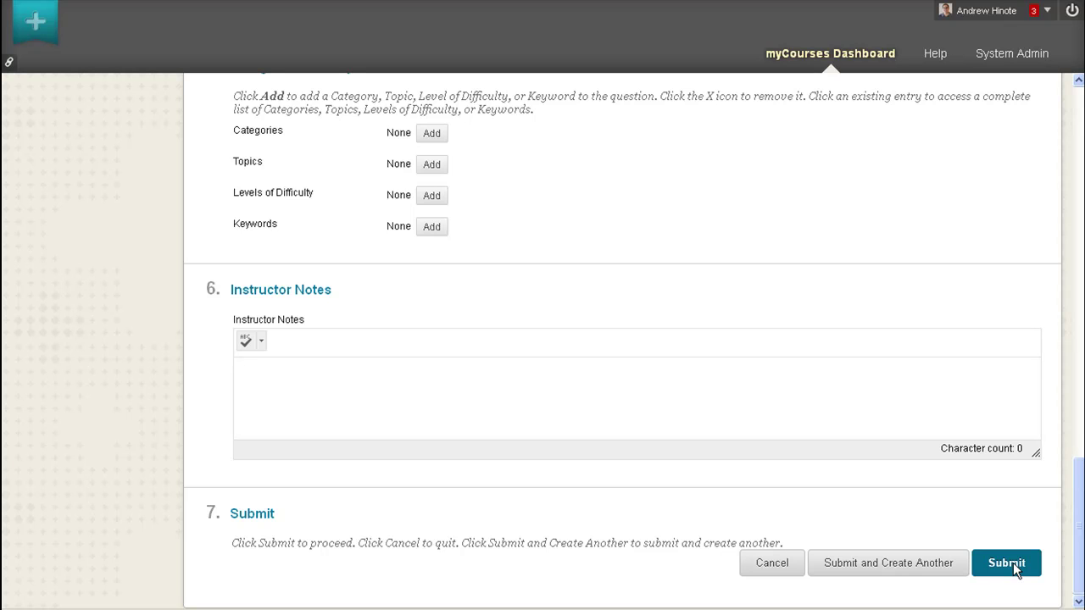
click(1015, 565)
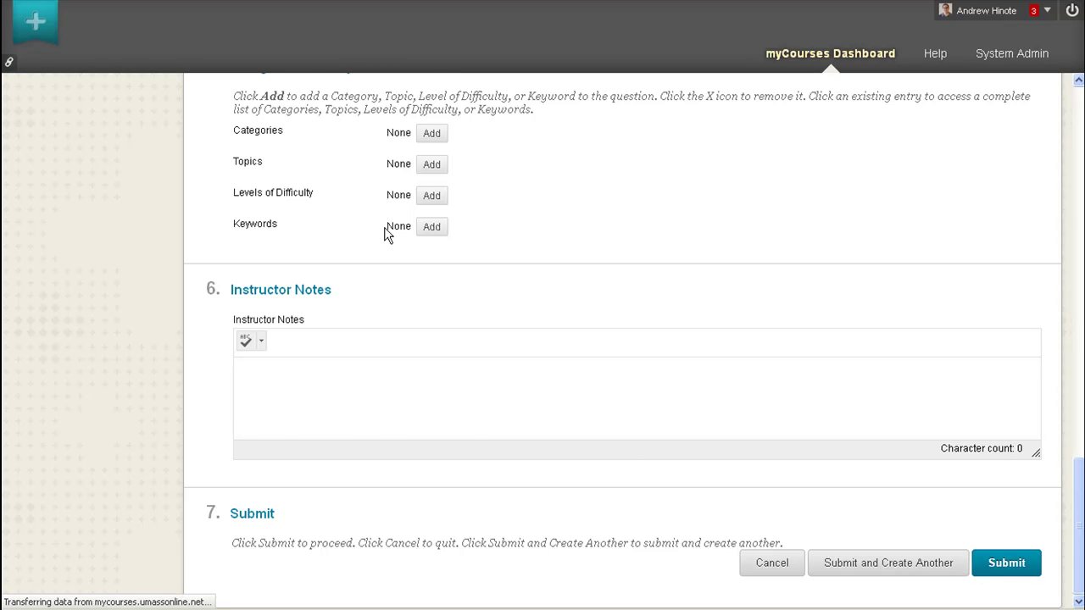
Start a Multiple Choice question with the question text "What color is the sky?".
scroll(670, 390, up, 2)
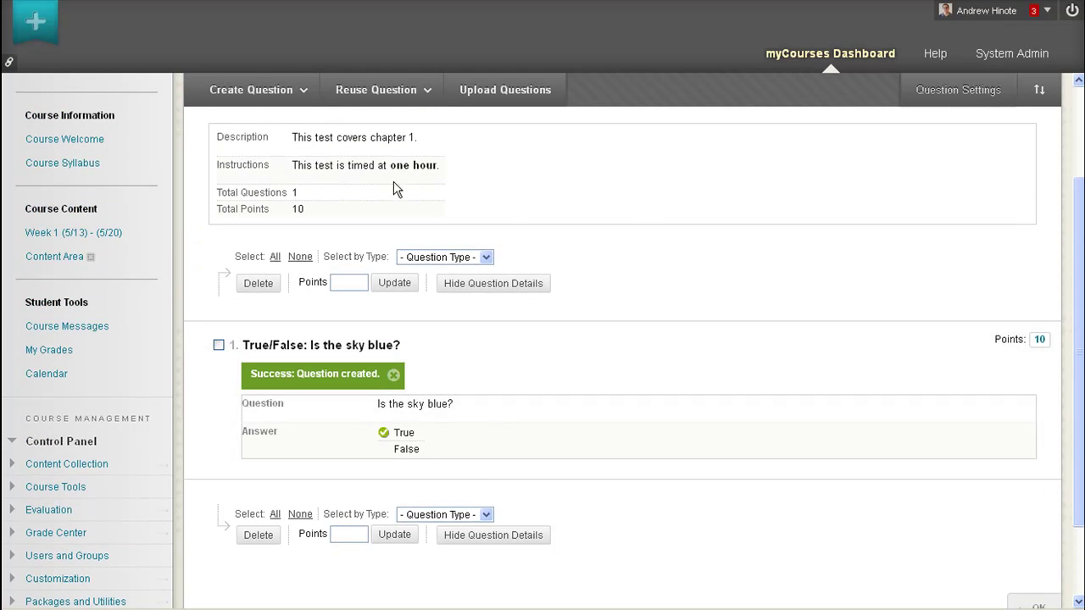
click(278, 95)
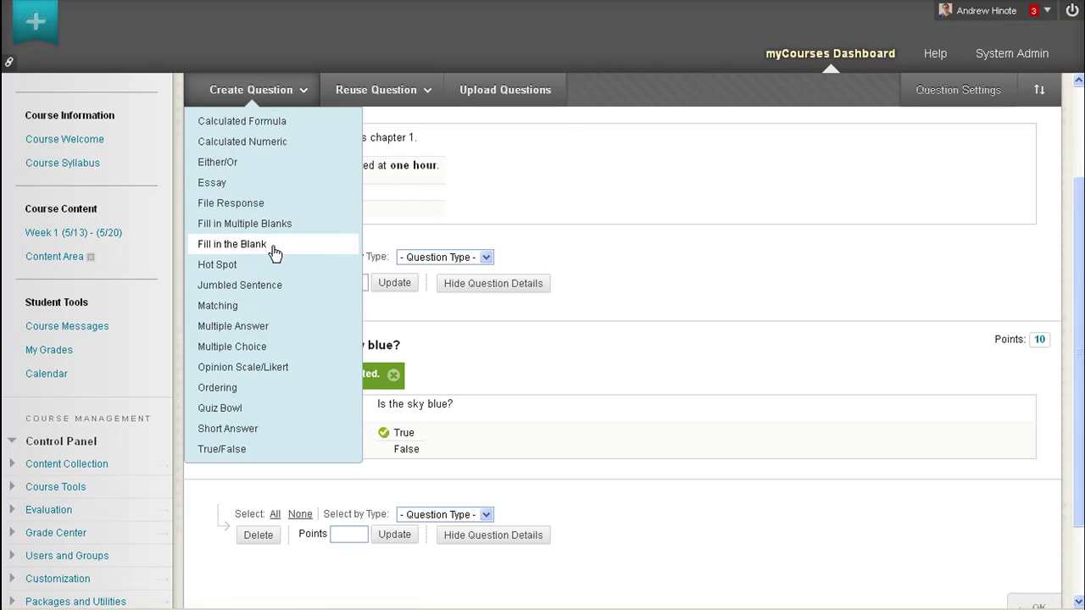
click(273, 349)
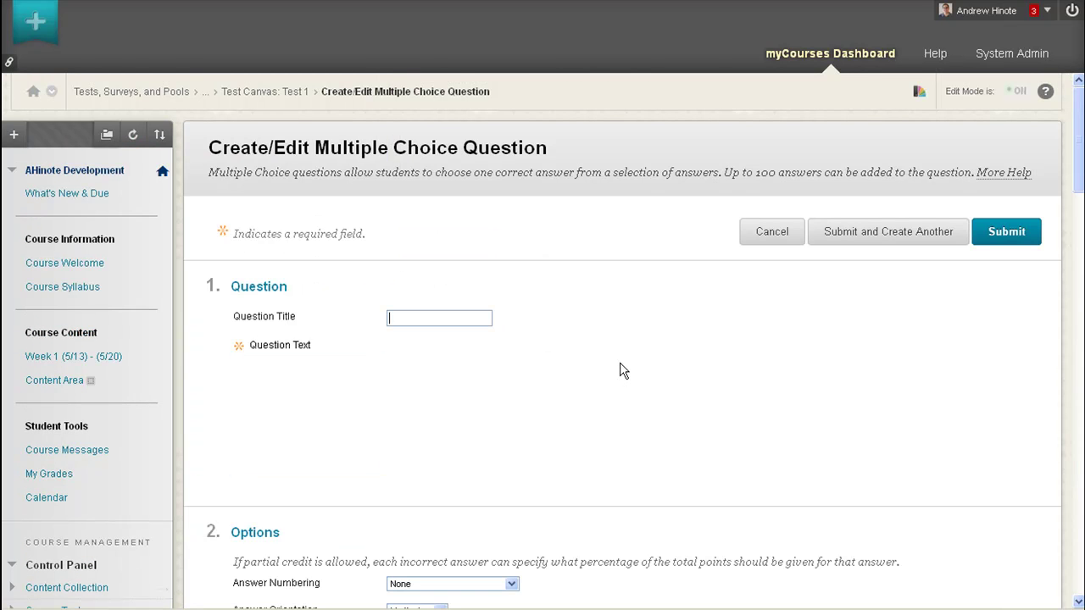
scroll(622, 370, down, 2)
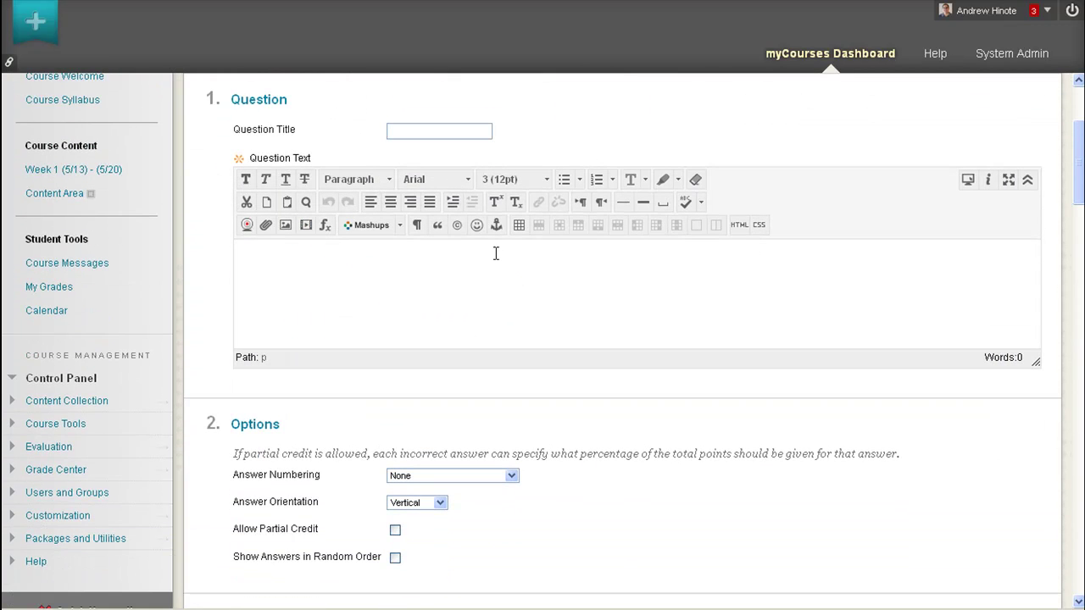
click(484, 296)
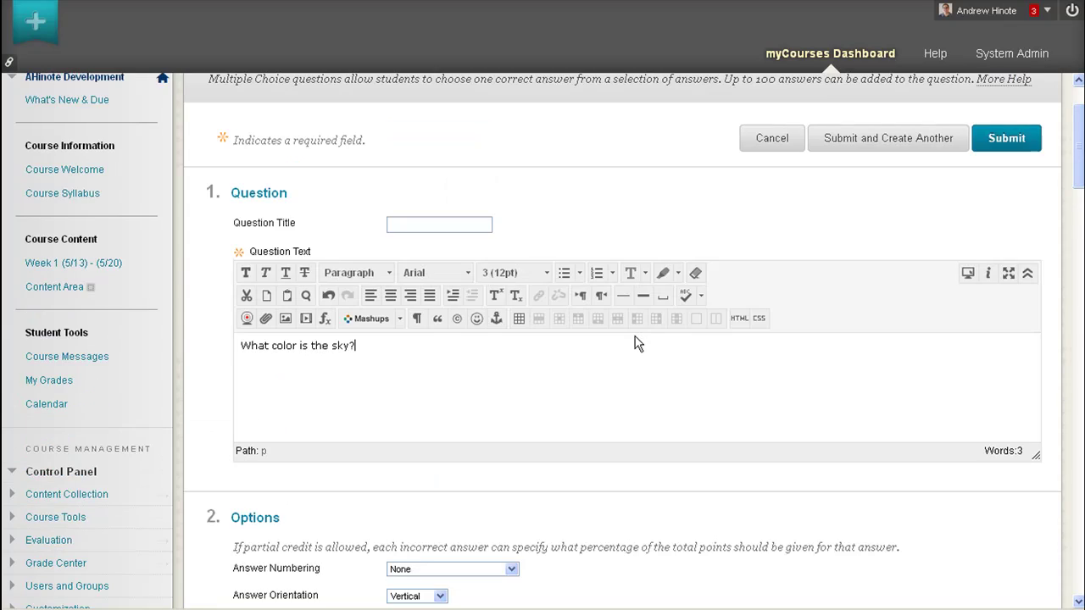
Enter the four answers Blue, Orange, Yellow and Red, mark Blue as correct, and submit the question.
scroll(636, 342, down, 5)
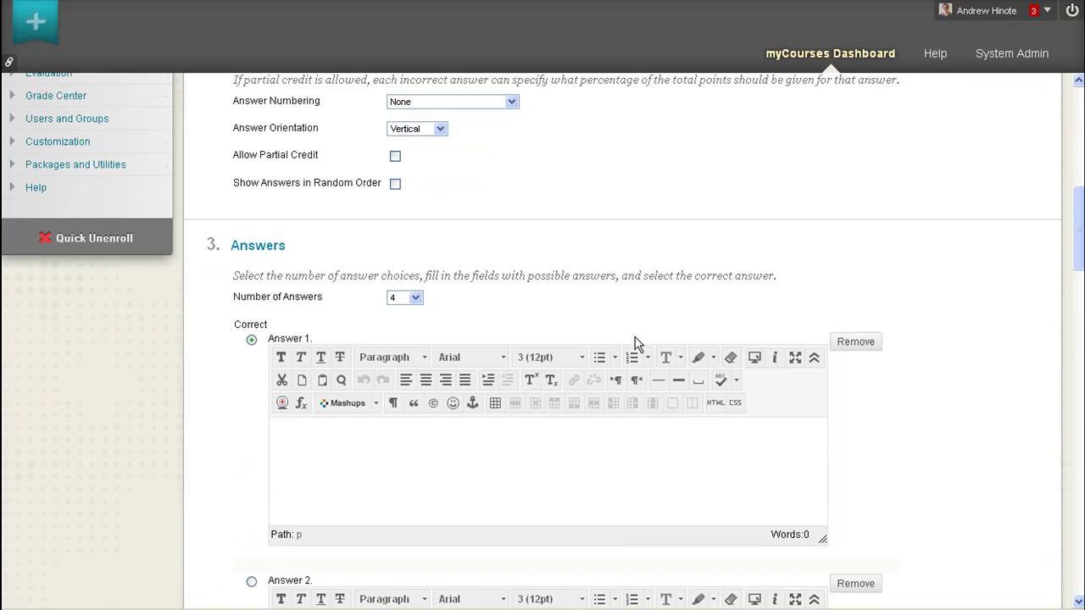
scroll(636, 342, down, 4)
scroll(636, 342, up, 2)
click(534, 291)
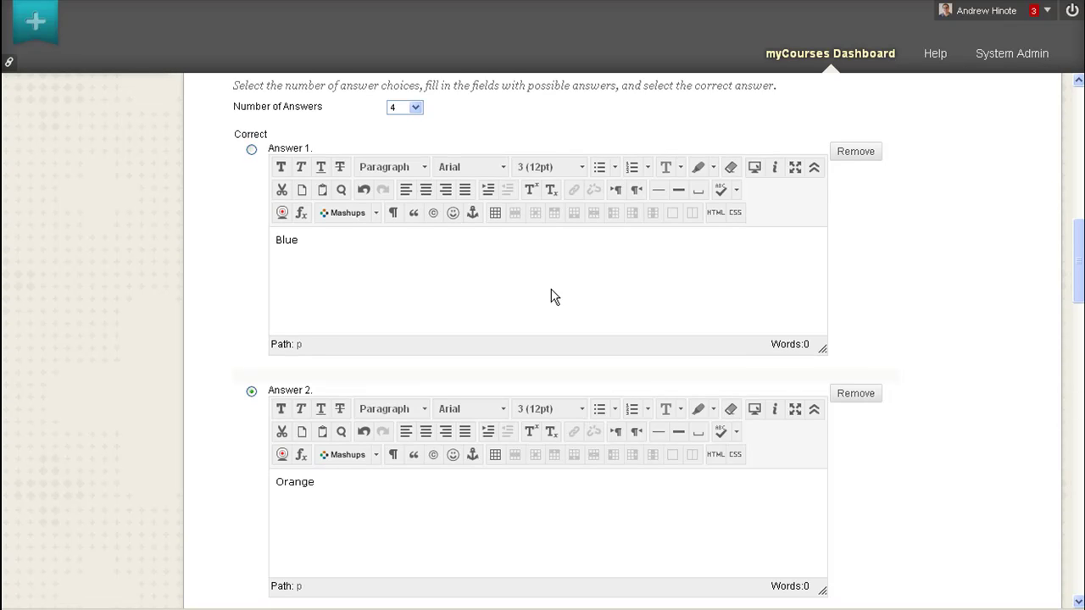
click(252, 151)
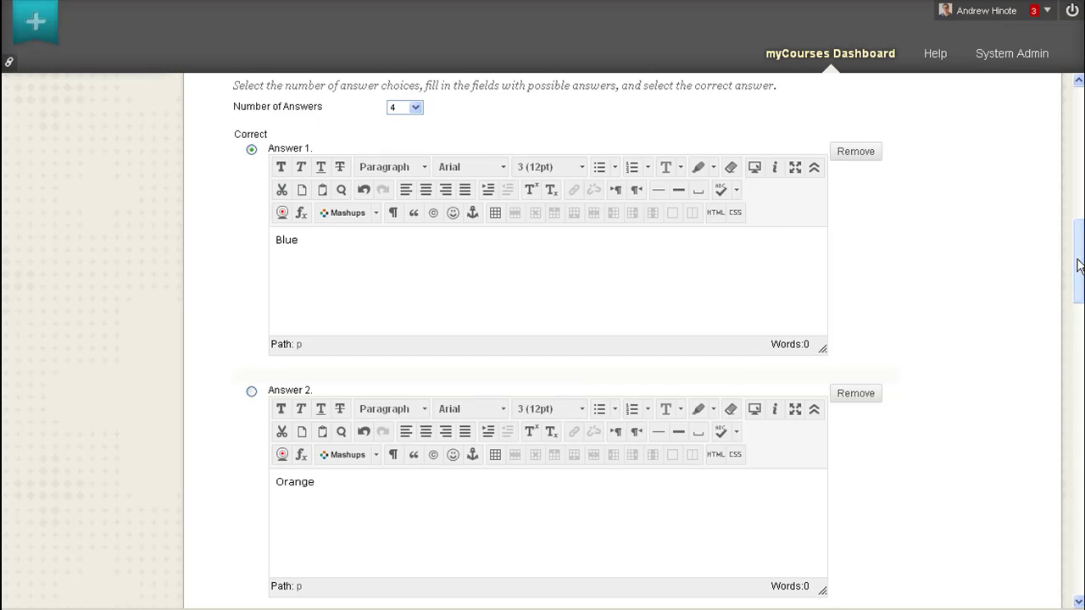
drag(1079, 265, 1080, 551)
click(981, 574)
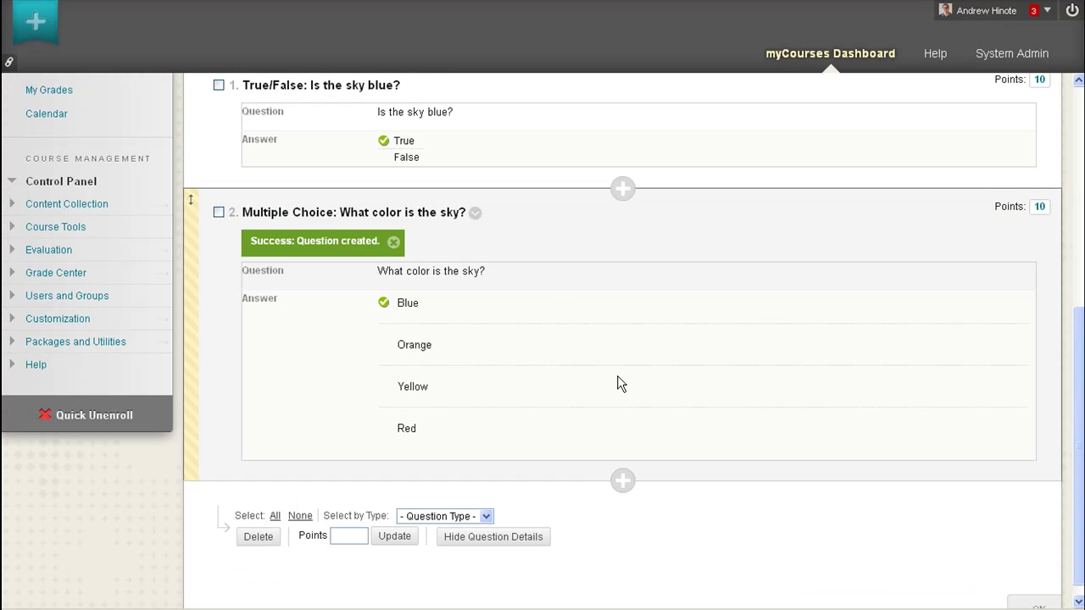
Start a Matching question with the question text "Match the terms with the definitions.".
scroll(320, 374, up, 5)
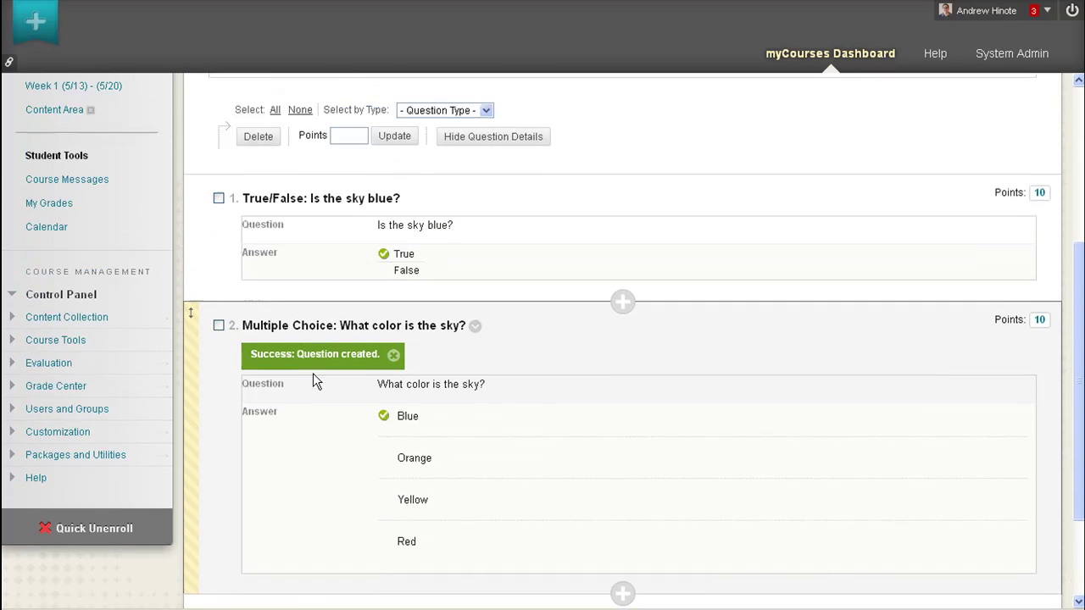
click(274, 112)
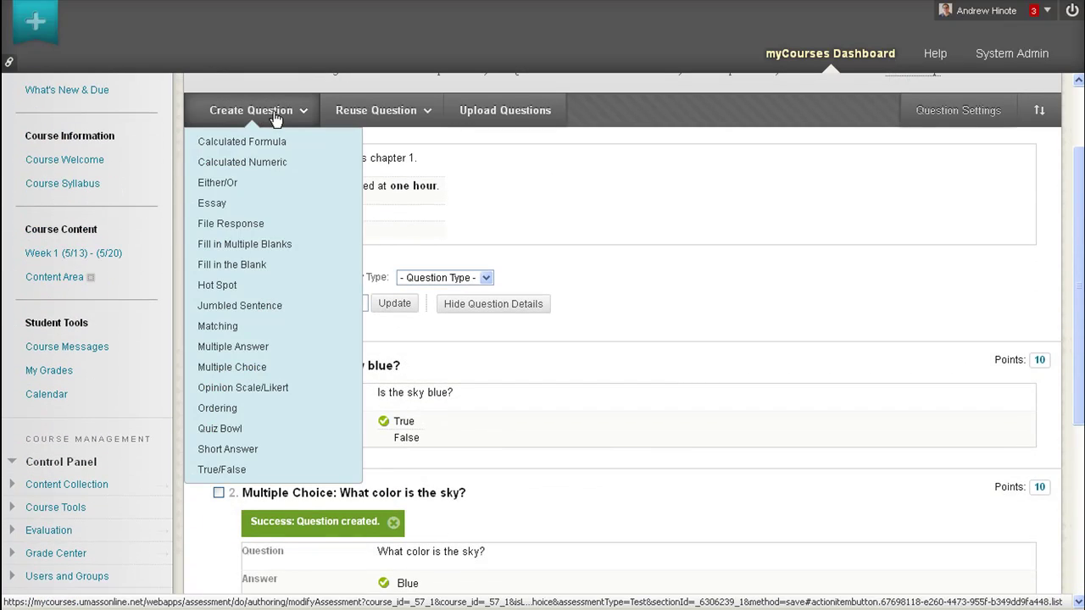
click(268, 330)
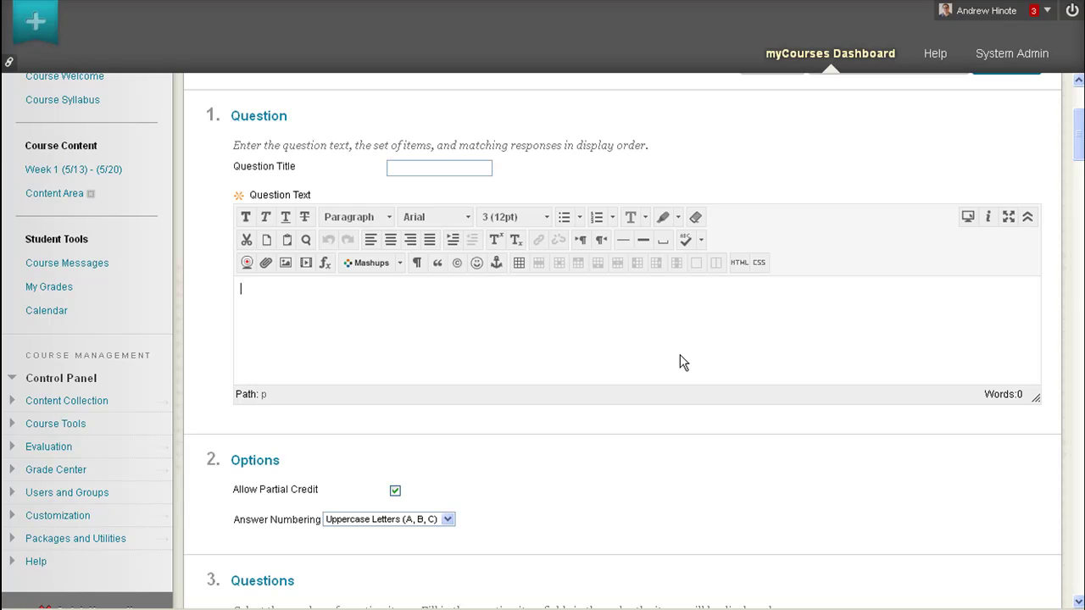
scroll(645, 390, down, 5)
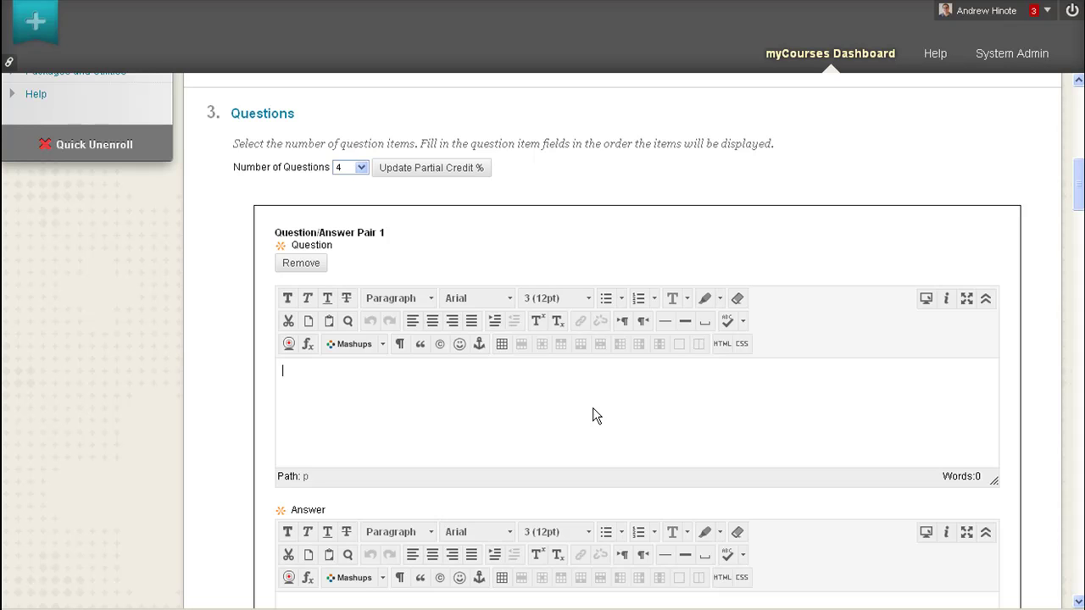
Examine the question/answer pair fields of the matching question and the choices offered for the number of questions.
scroll(596, 415, down, 1)
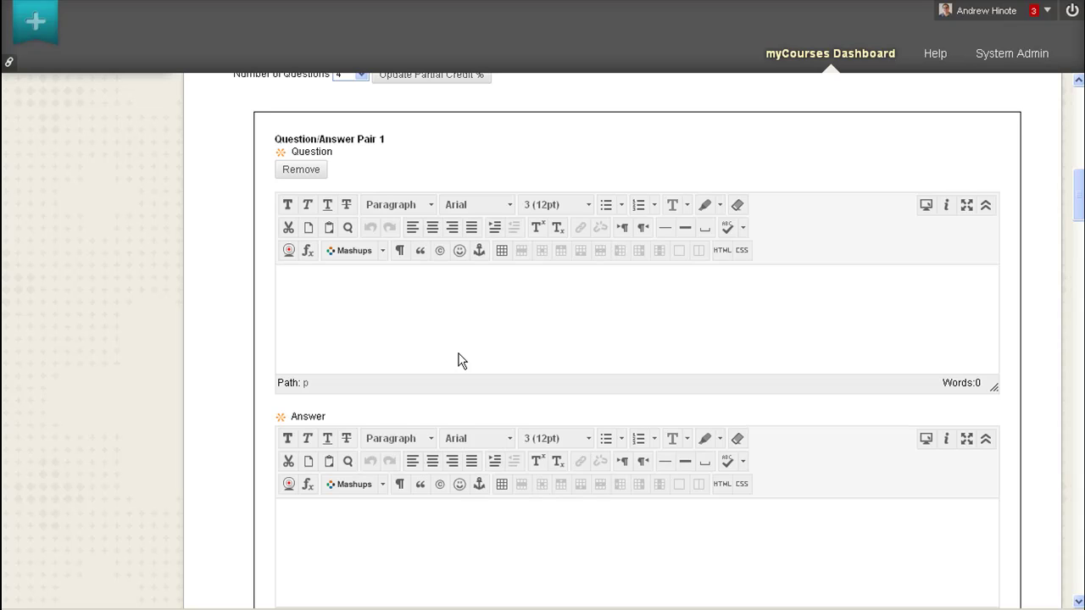
scroll(457, 360, down, 10)
scroll(455, 347, up, 10)
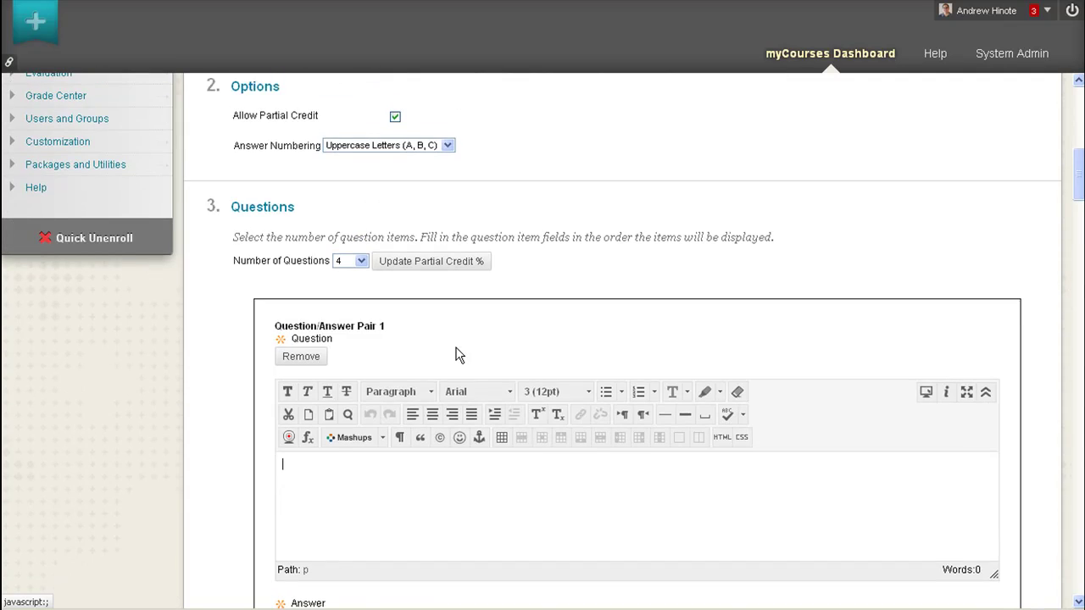
scroll(456, 353, down, 4)
scroll(424, 376, up, 2)
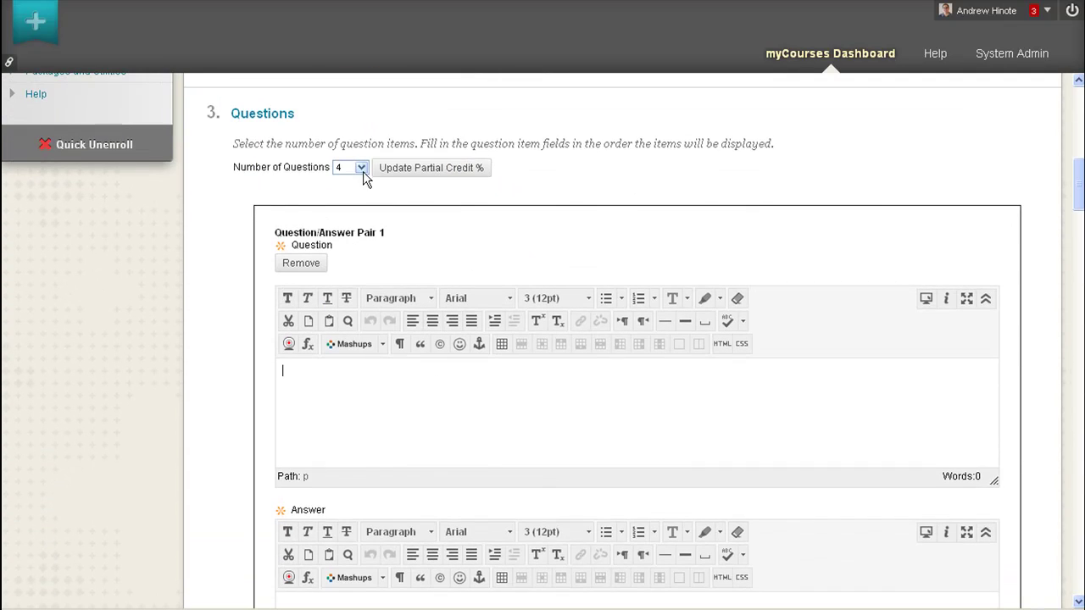
click(361, 168)
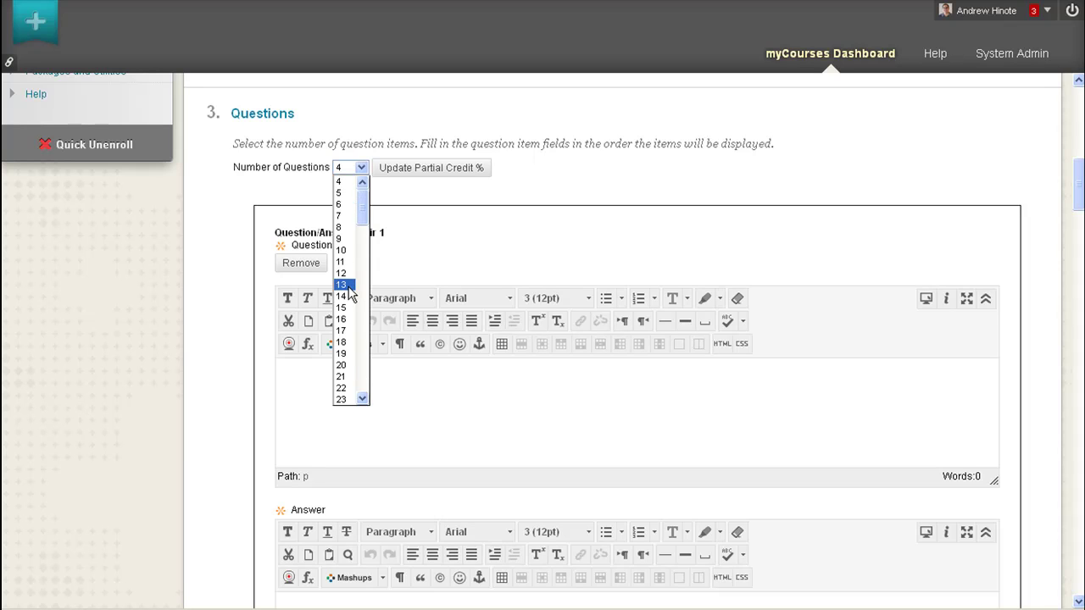
Enter and submit pairs "What color is the sky"–Blue, "What color is grass?"–Green, "What is the UMass Dartmouth mascots name?"–Arnie, "What is our mascots occupation?"–Corsair.
click(438, 400)
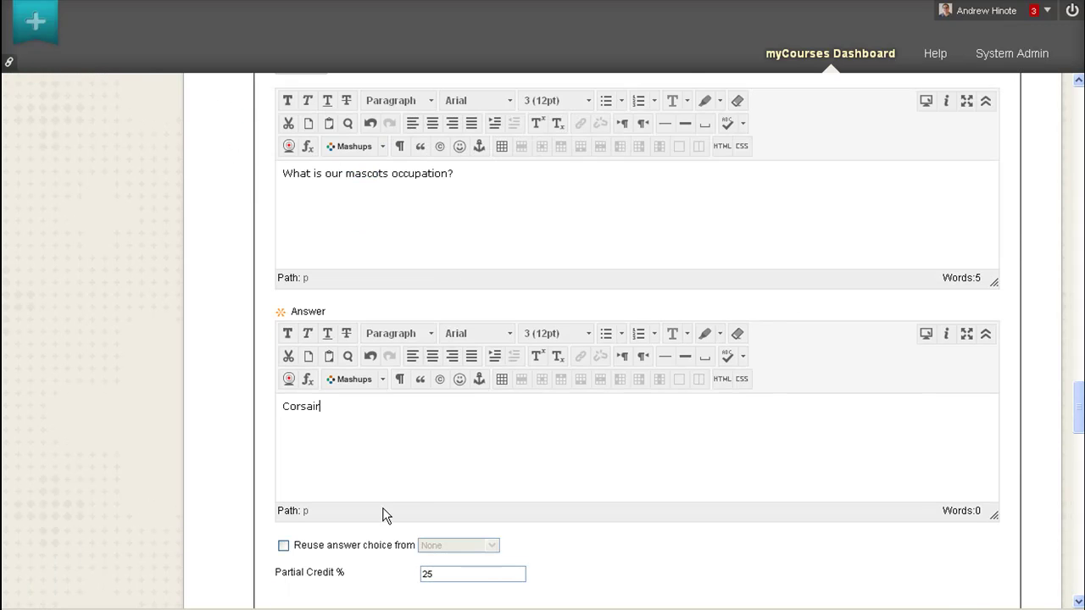
scroll(381, 519, down, 4)
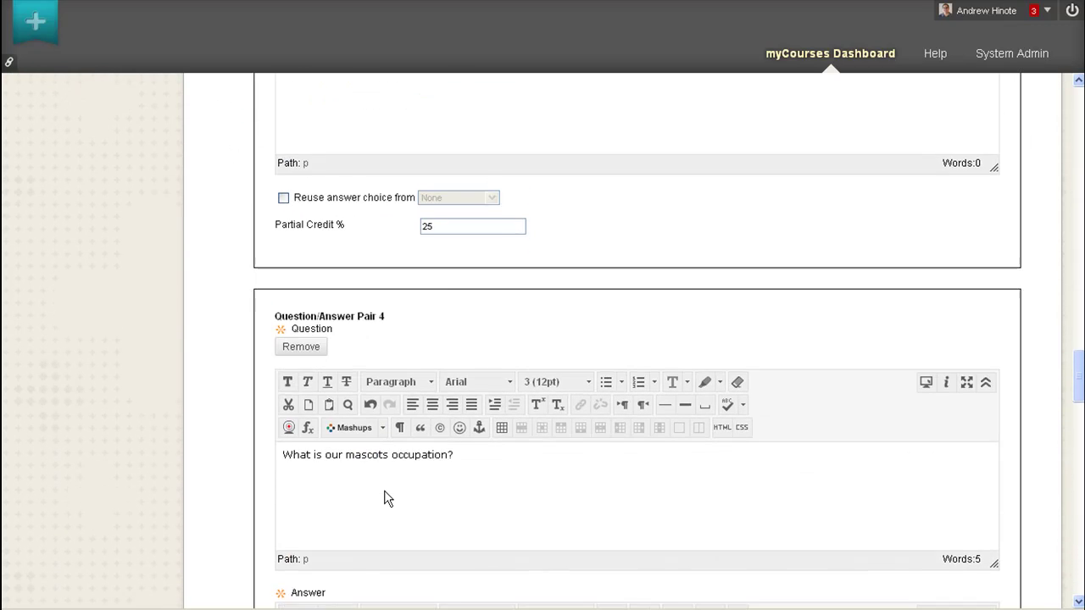
scroll(398, 493, up, 20)
scroll(865, 438, down, 5)
scroll(877, 447, down, 20)
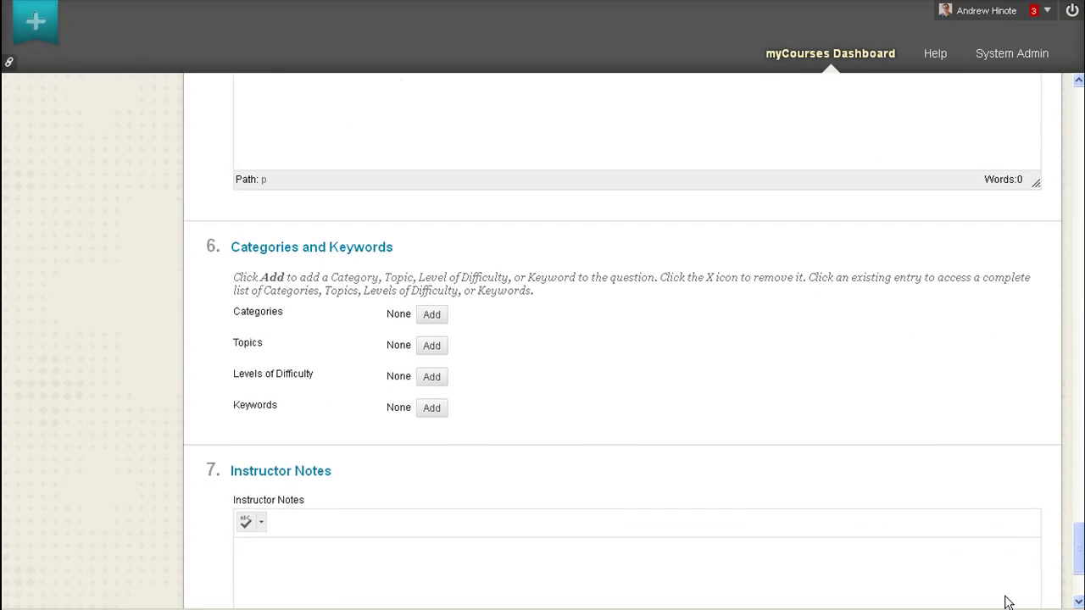
scroll(1012, 584, down, 3)
click(1007, 564)
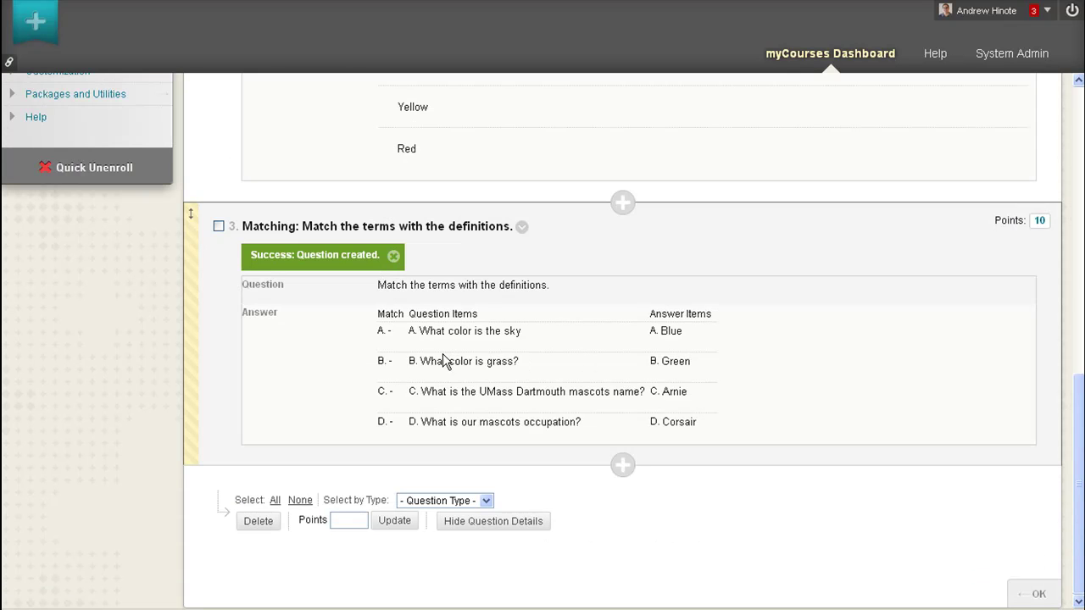
scroll(356, 331, up, 15)
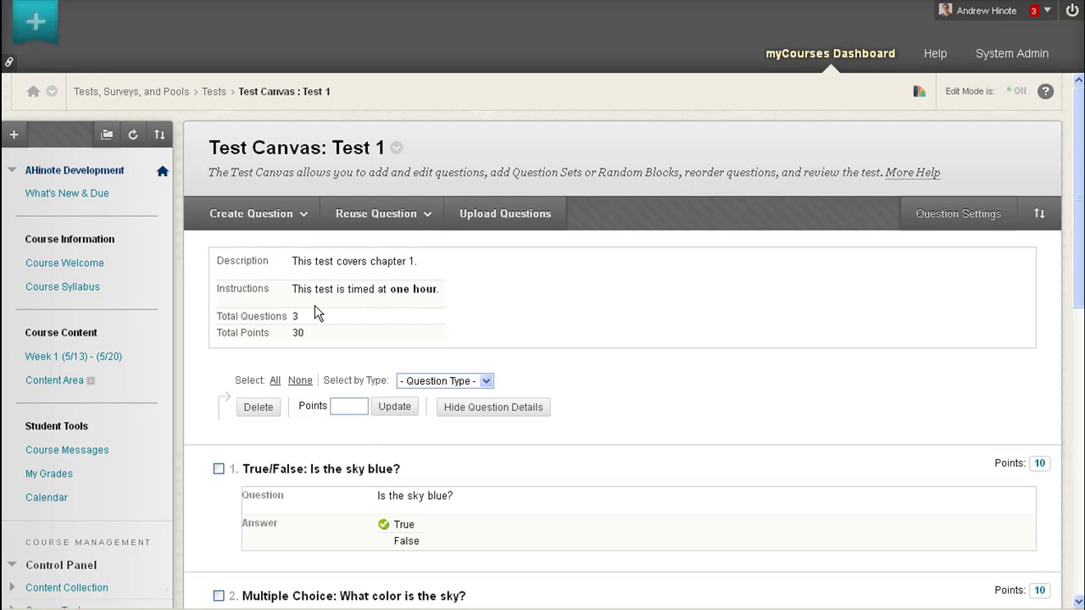
Add a Fill in the Blank question "What is the color of the sky?" with the exact-match answer "blue".
click(280, 219)
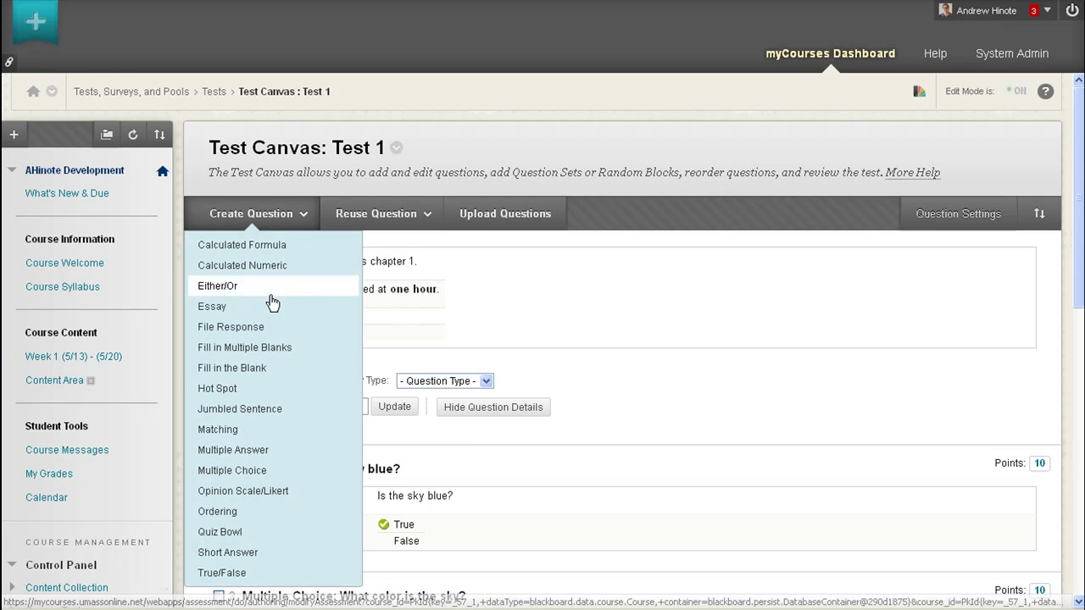
click(268, 369)
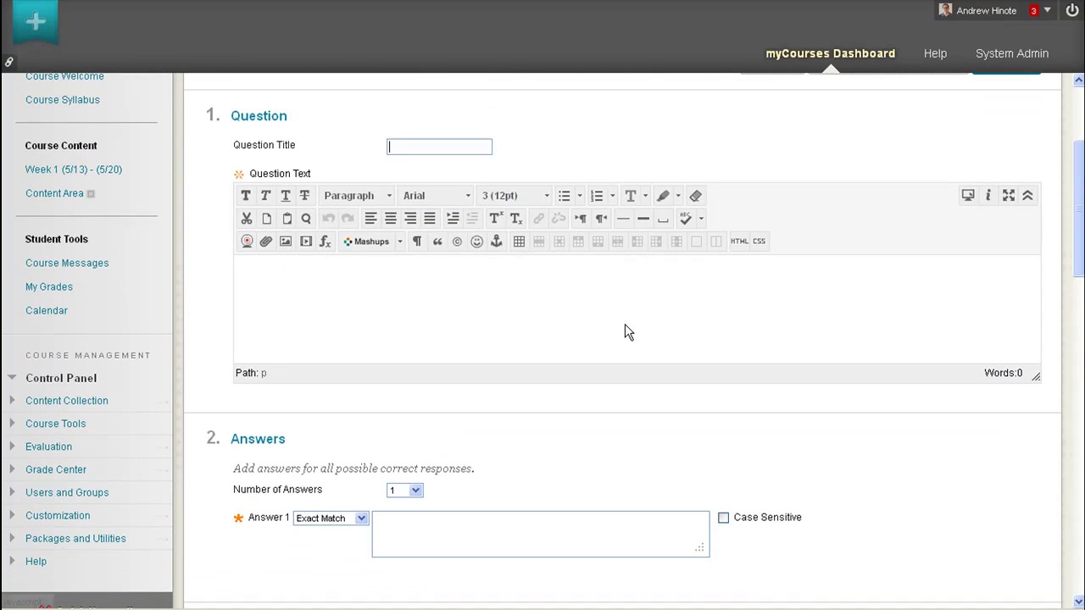
text(What is the color of the sky?)
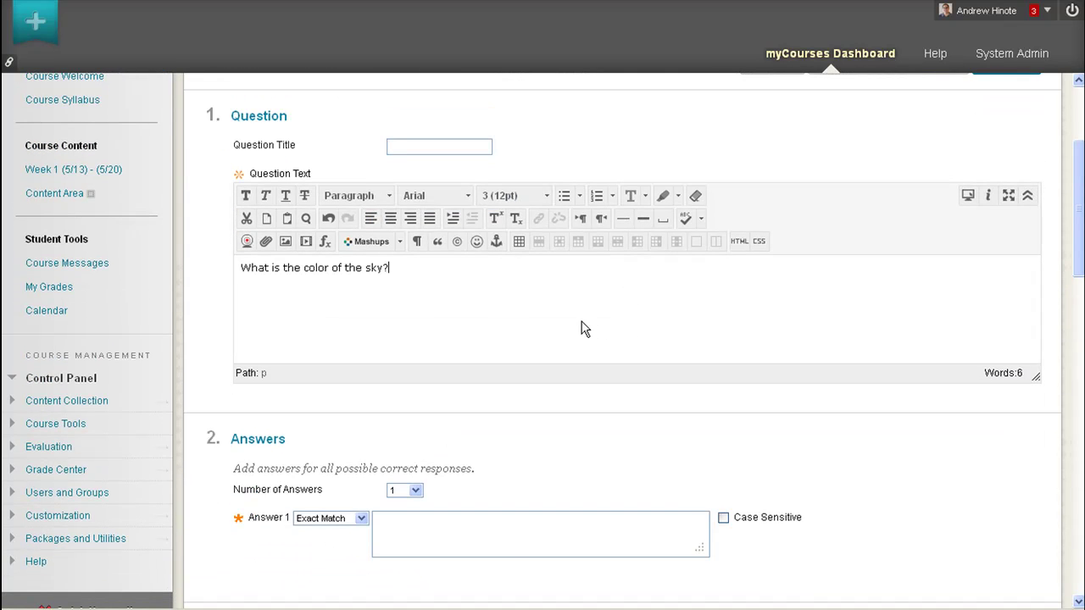
click(515, 551)
text(blue)
scroll(670, 496, down, 12)
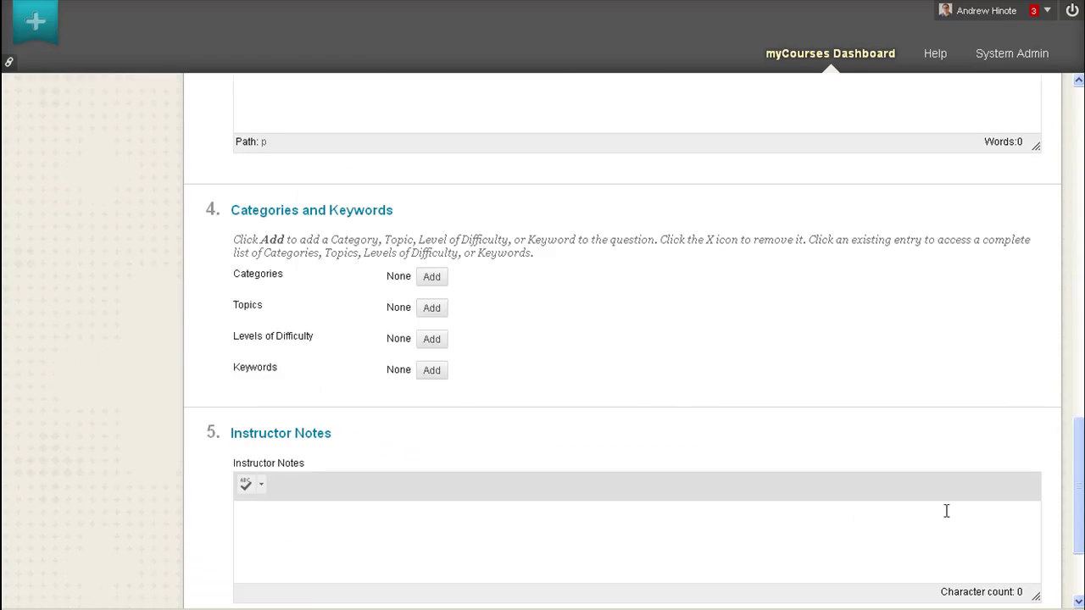
click(1025, 573)
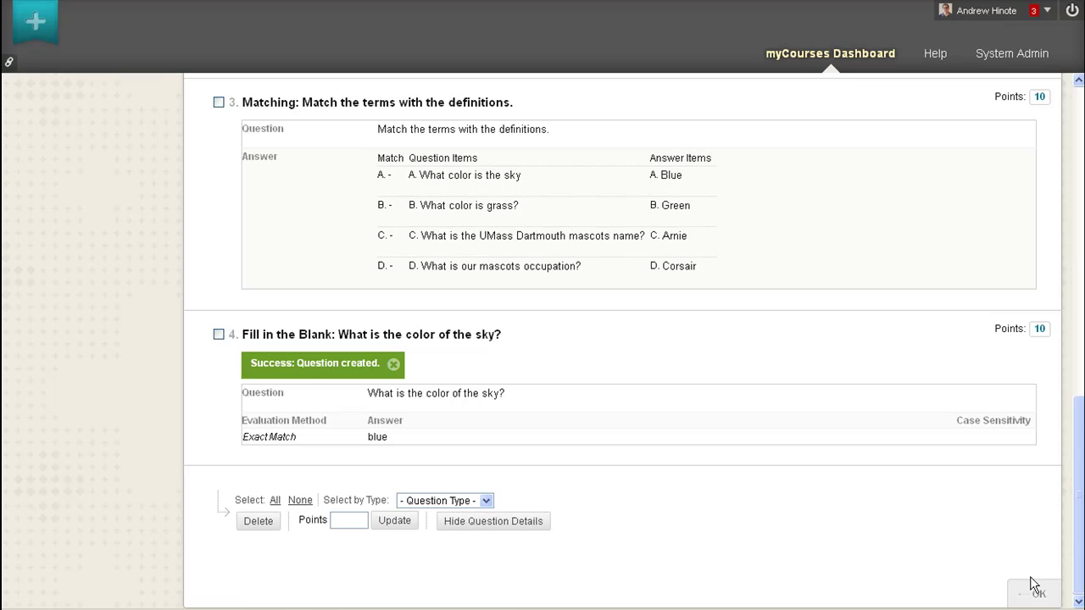
Deploy the newly built Test 1 to the content area and make its link available.
click(1050, 599)
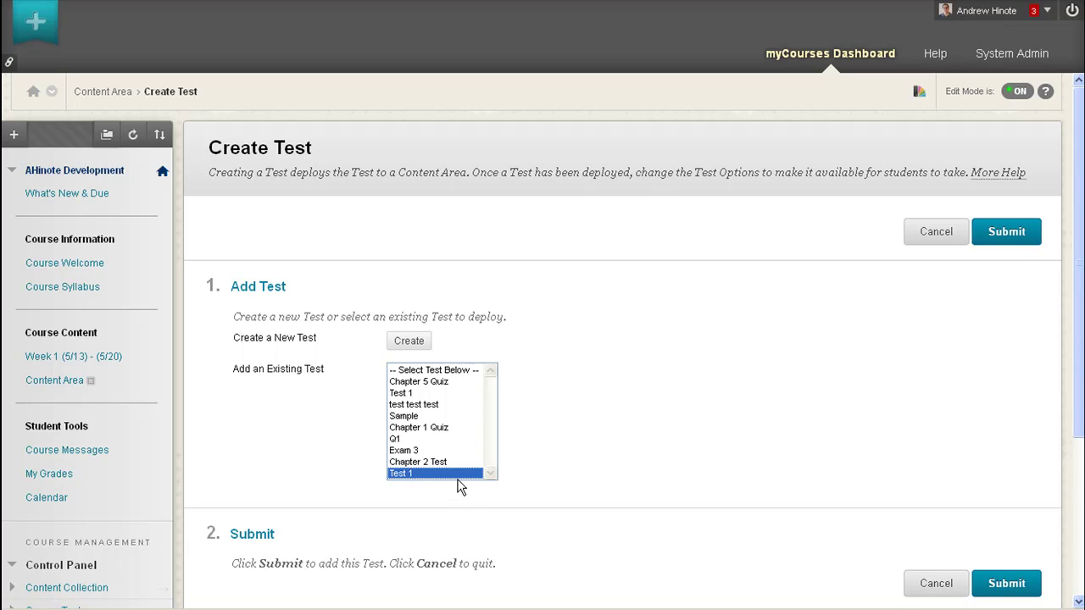
click(1012, 232)
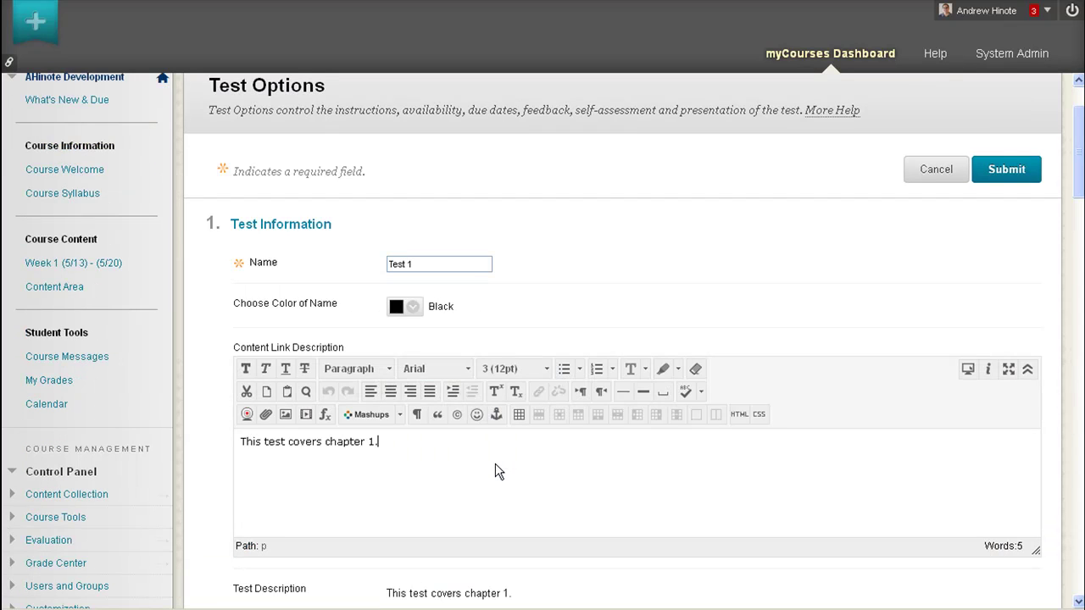
scroll(473, 500, down, 5)
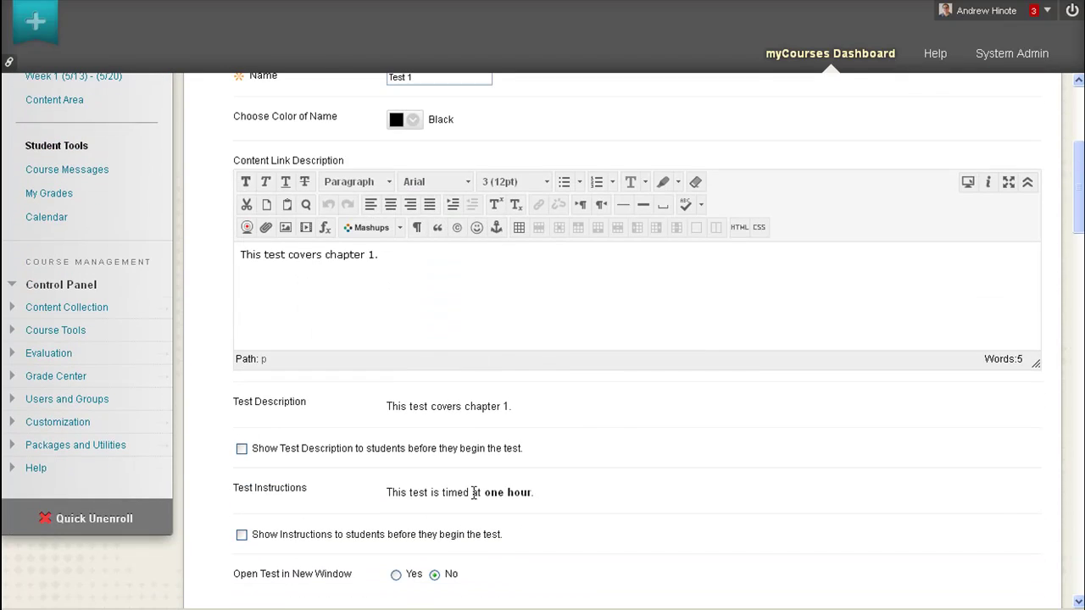
scroll(617, 499, down, 1)
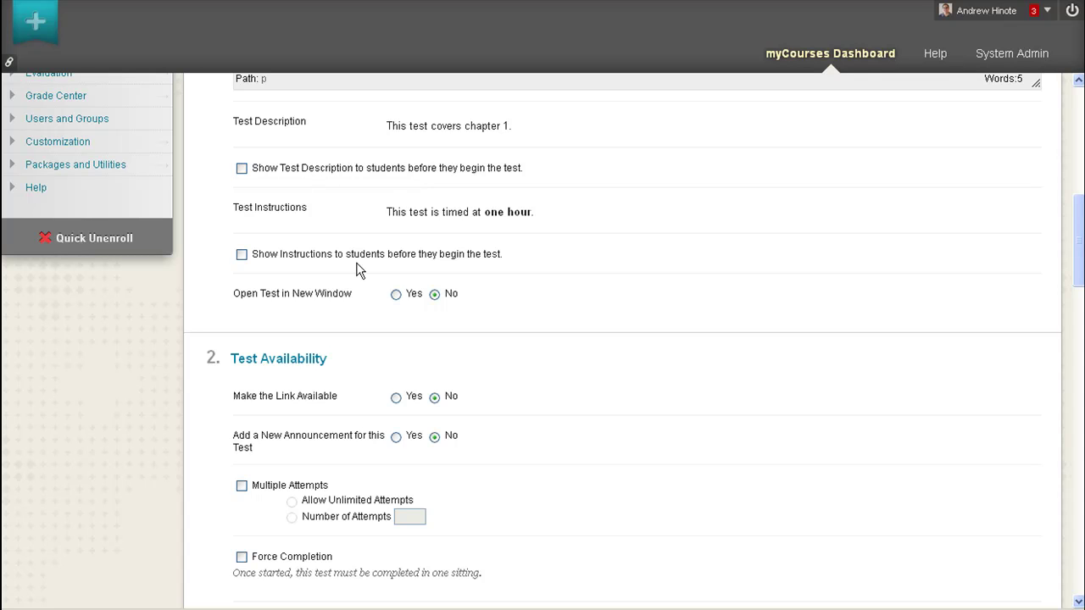
scroll(357, 269, down, 3)
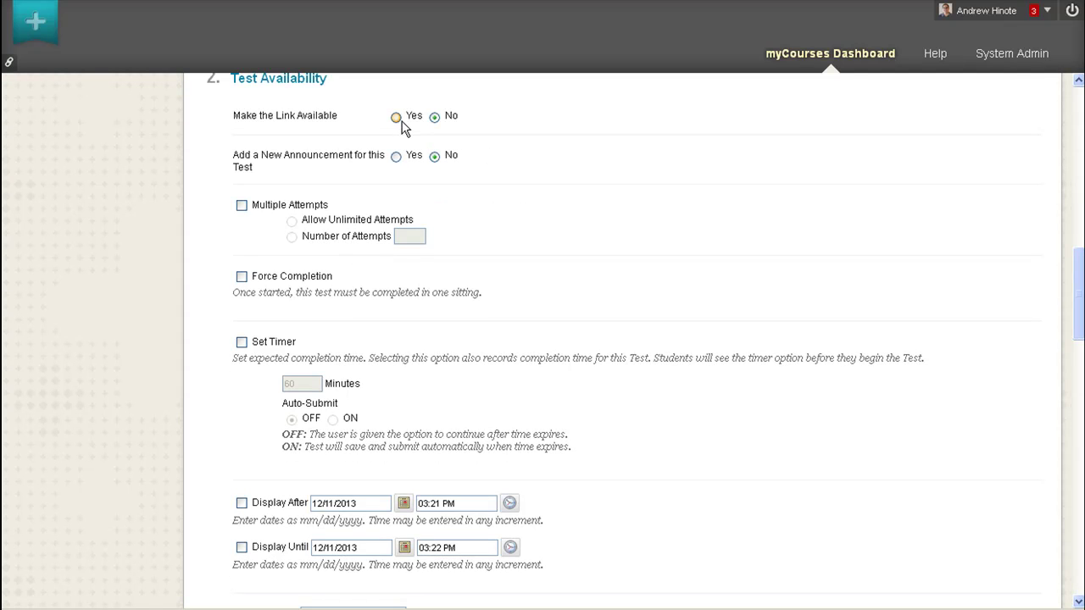
click(400, 121)
Enable the test timer at 60 minutes with Auto-Submit on.
scroll(315, 207, down, 2)
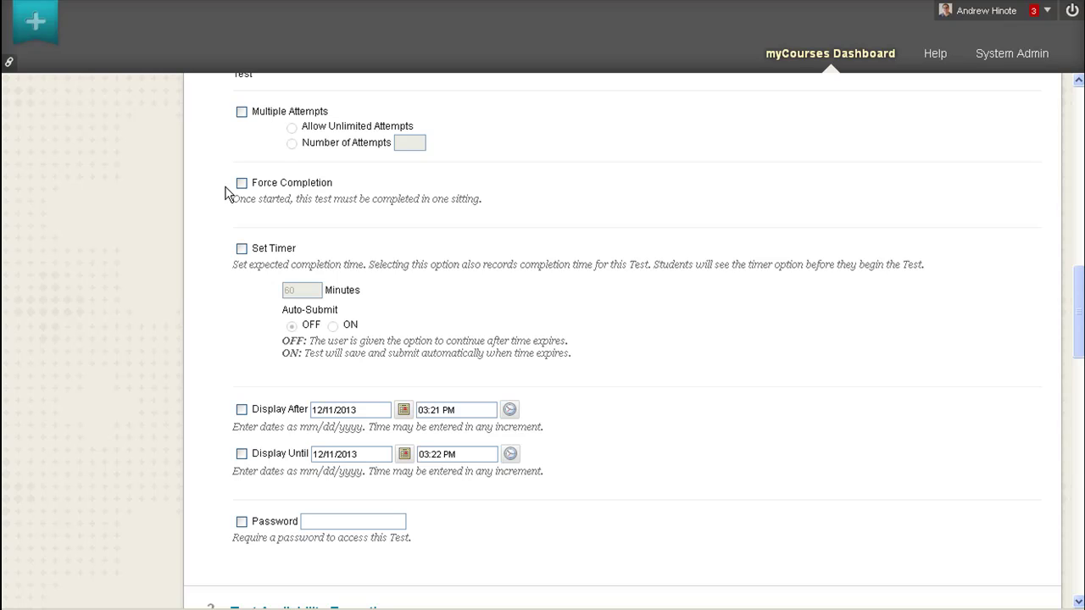
scroll(226, 193, down, 3)
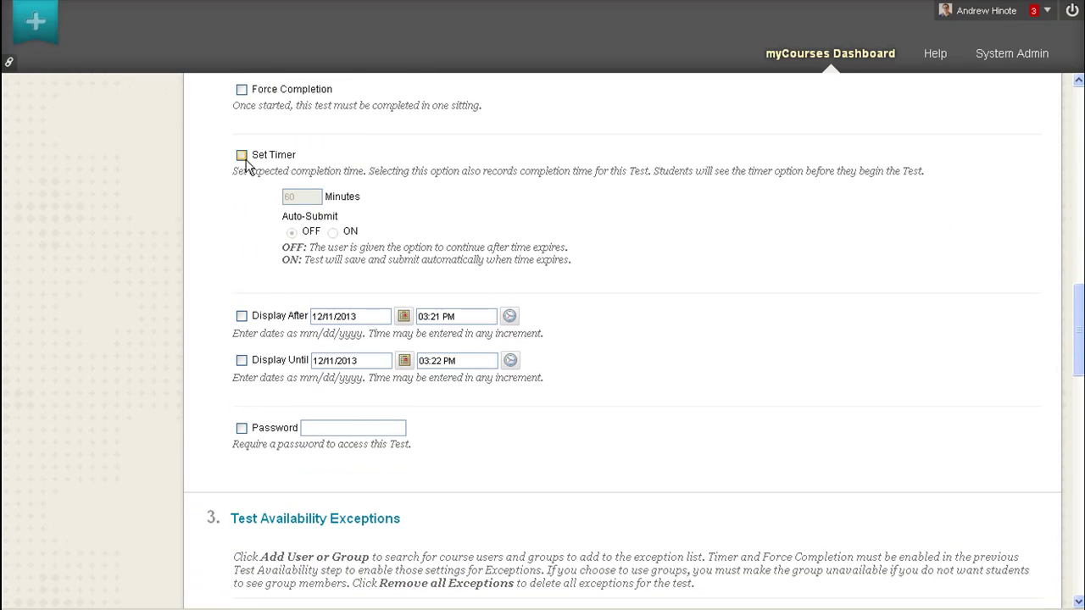
click(242, 155)
click(305, 194)
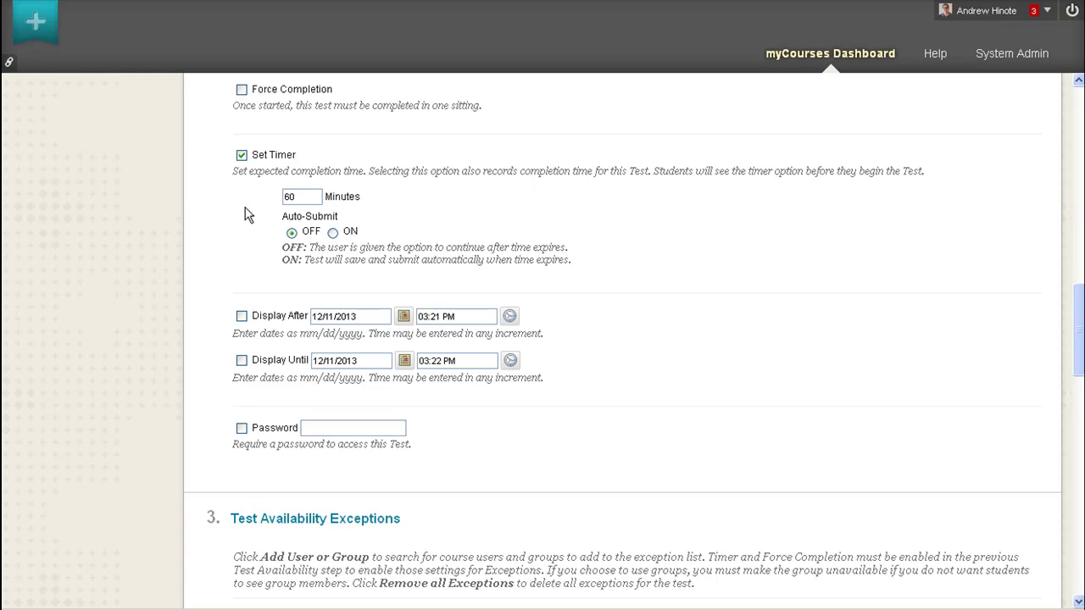
click(332, 232)
Enable both display date limits and set Display After to 12/09/2013 at 01:00 AM.
scroll(201, 223, down, 3)
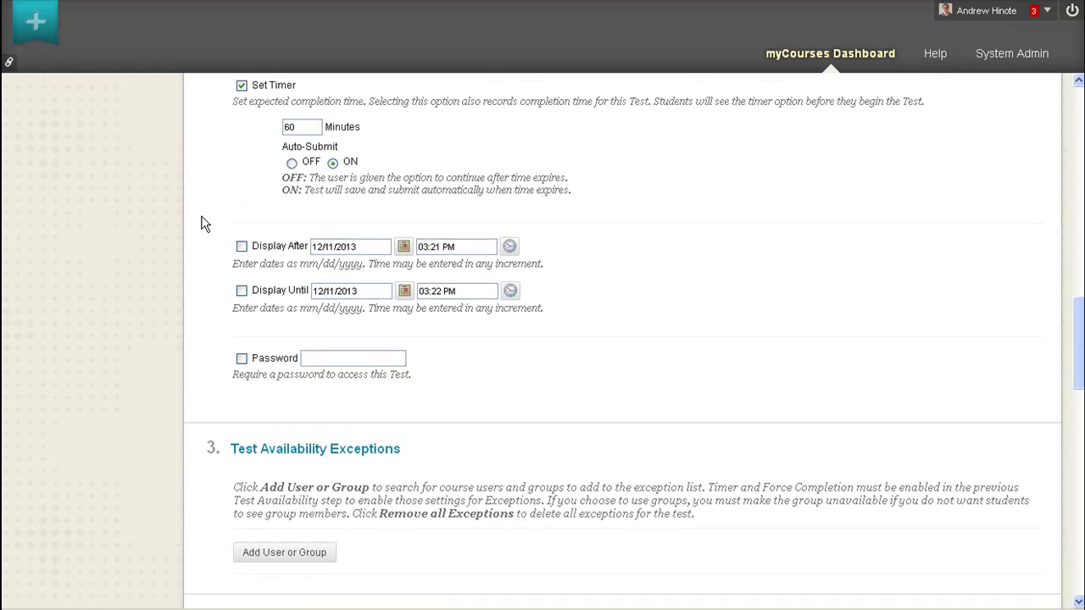
click(281, 130)
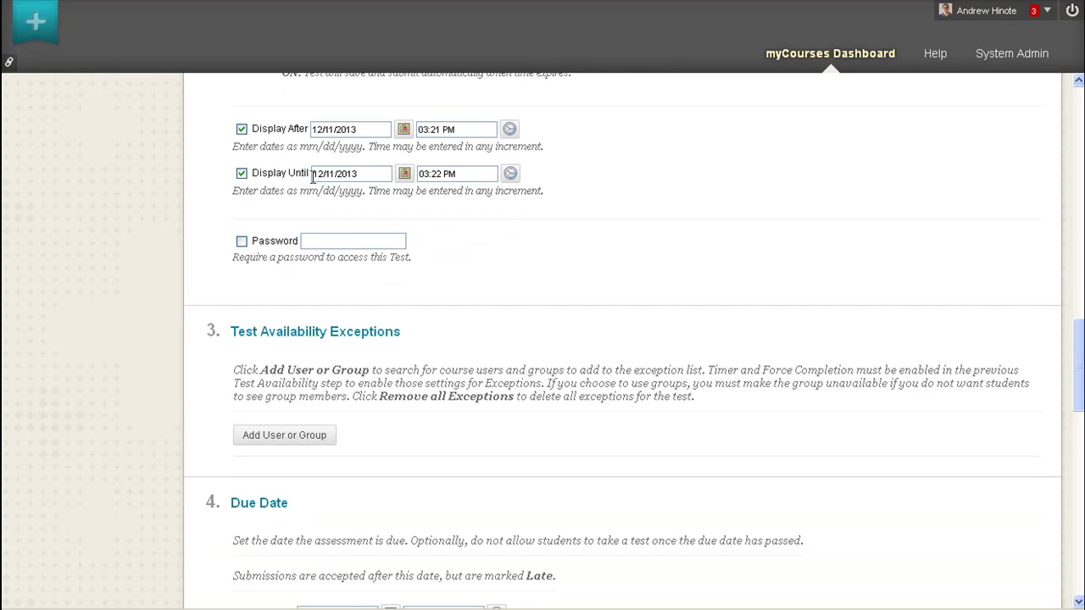
click(403, 129)
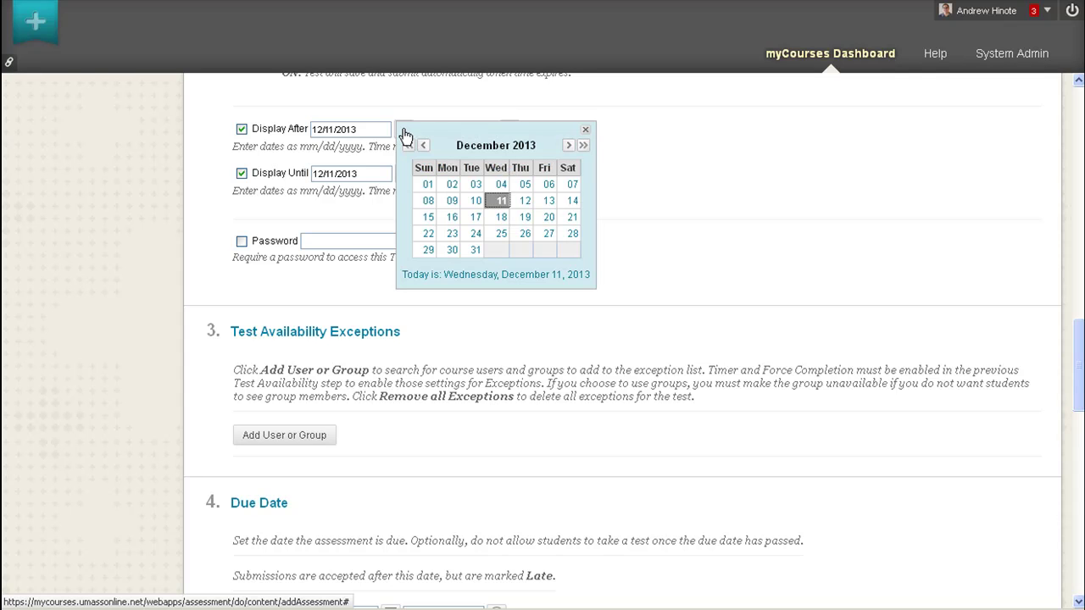
click(453, 205)
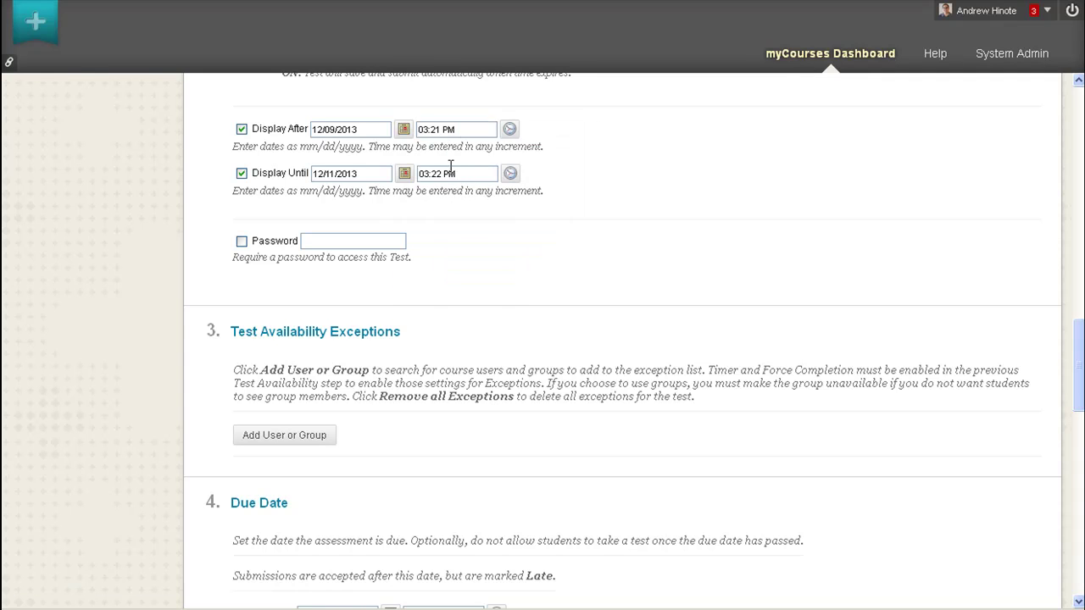
click(508, 130)
click(523, 183)
Set Display Until to 12/13/2013 at 10:00 PM.
click(404, 174)
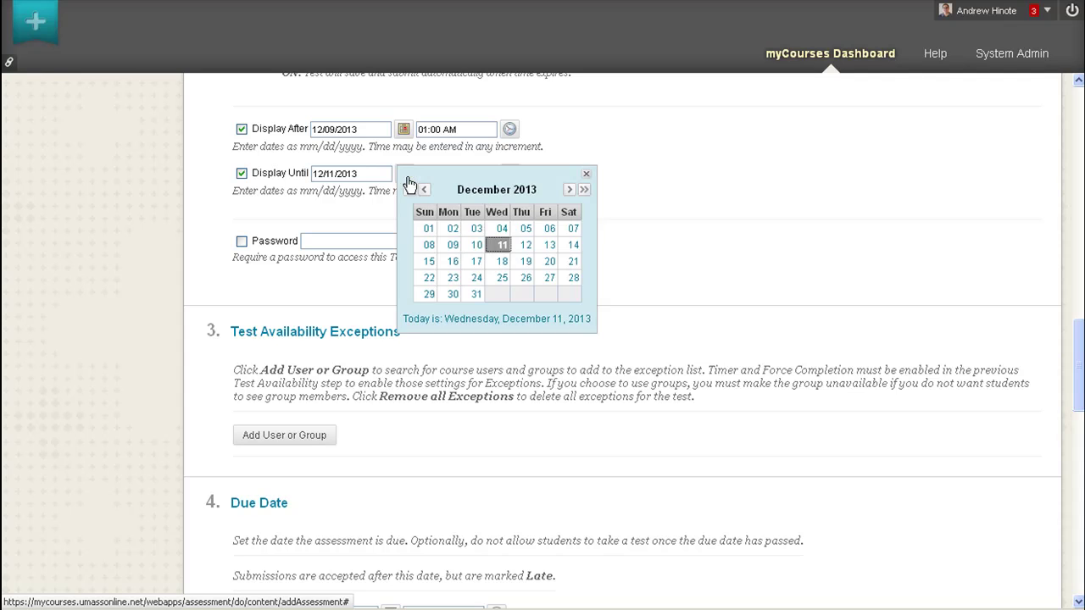
click(549, 245)
click(510, 174)
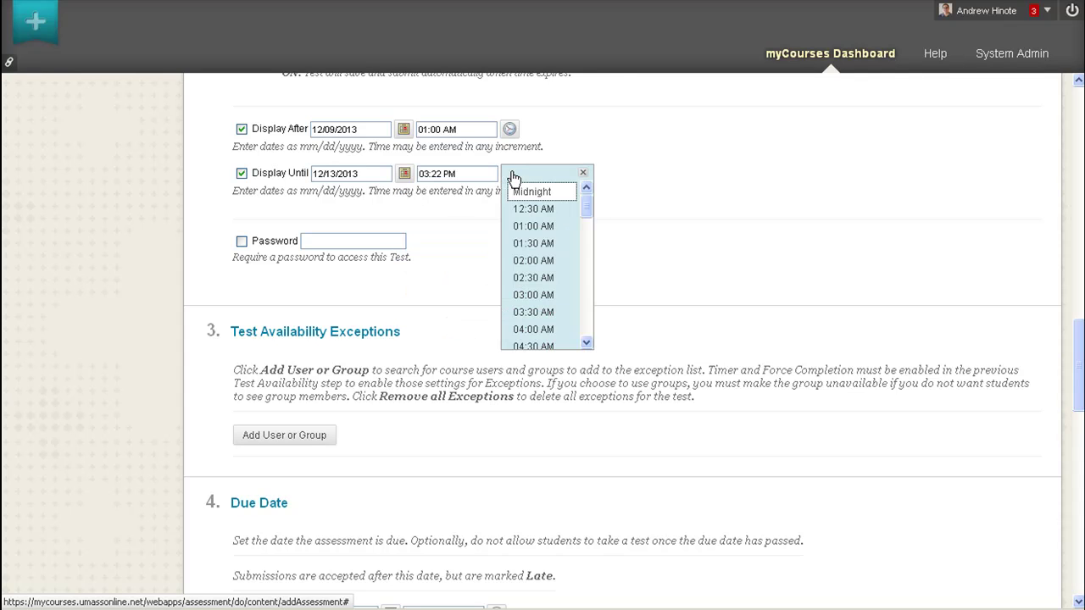
drag(591, 208, 557, 308)
click(537, 283)
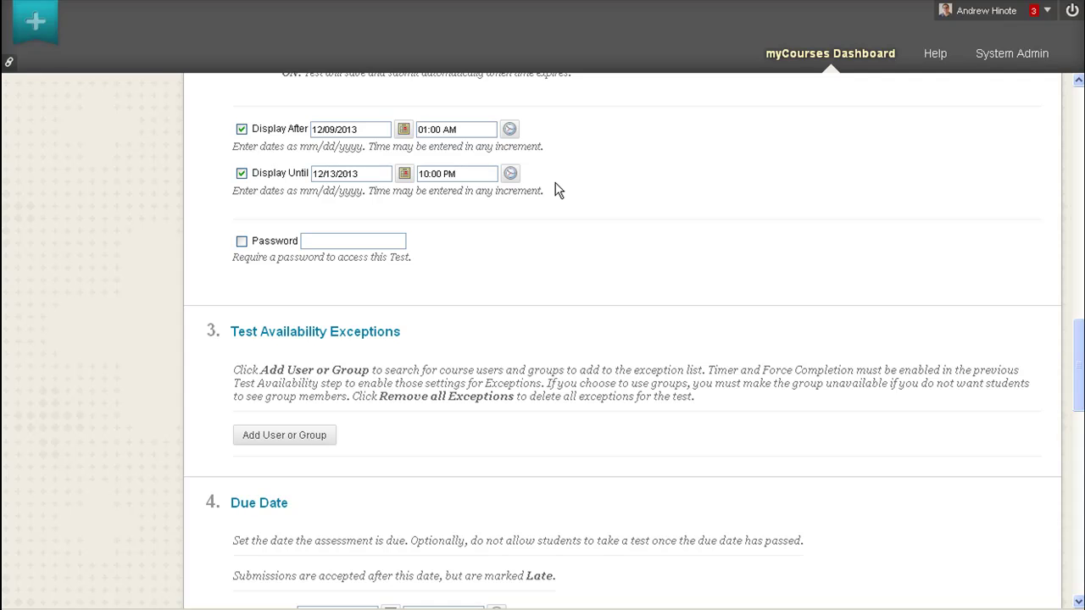
Add the first listed user as a test availability exception.
scroll(551, 191, down, 2)
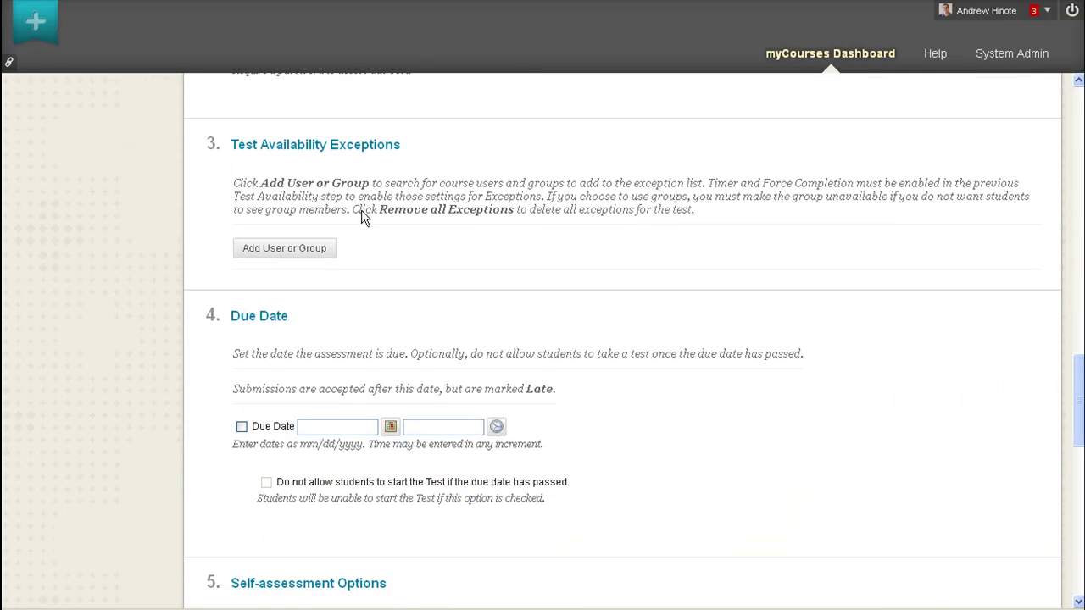
click(290, 248)
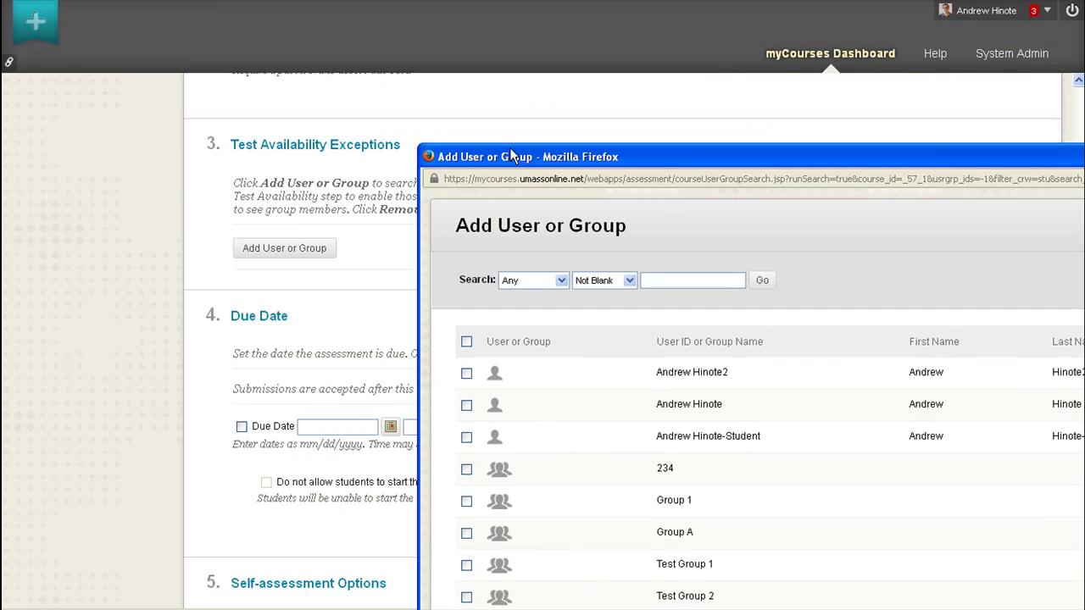
drag(511, 152, 266, 21)
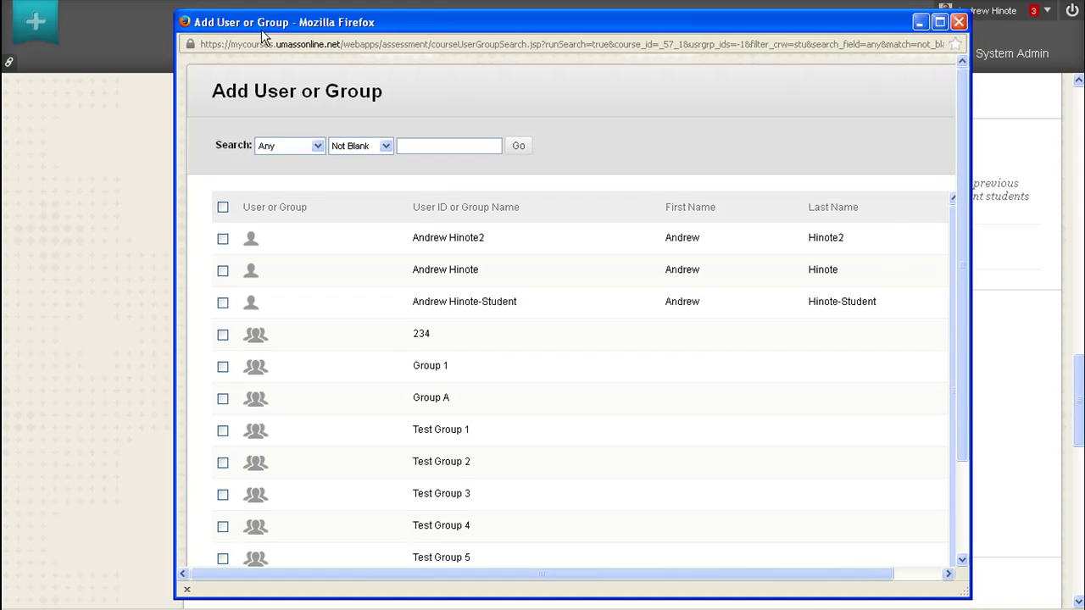
click(346, 248)
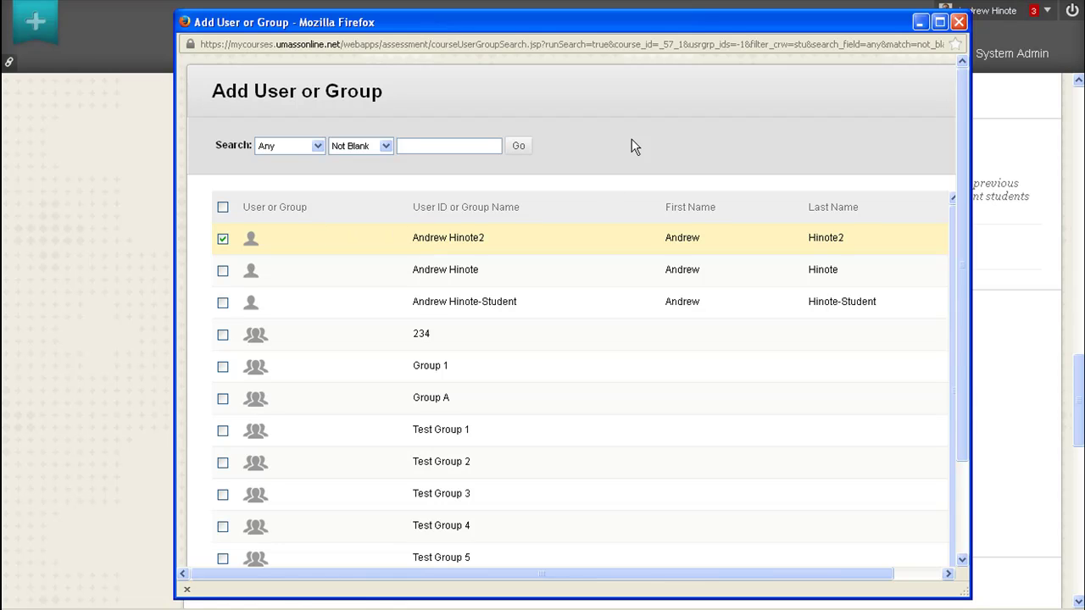
middle_click(659, 161)
click(866, 516)
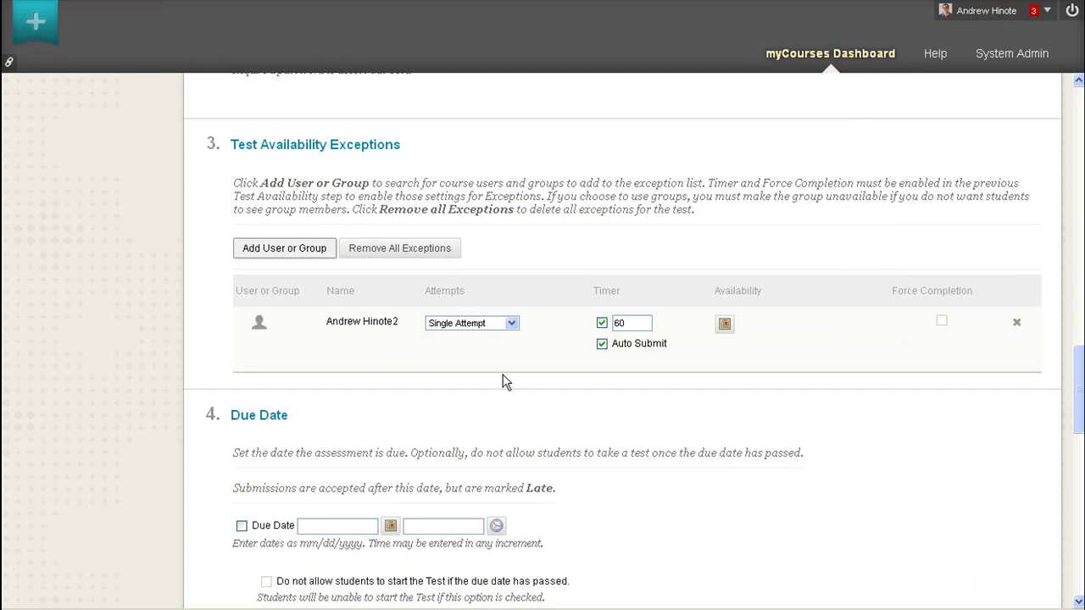
Examine the attempts choices and the availability date fields of the user's exception without changing them.
click(512, 323)
click(512, 323)
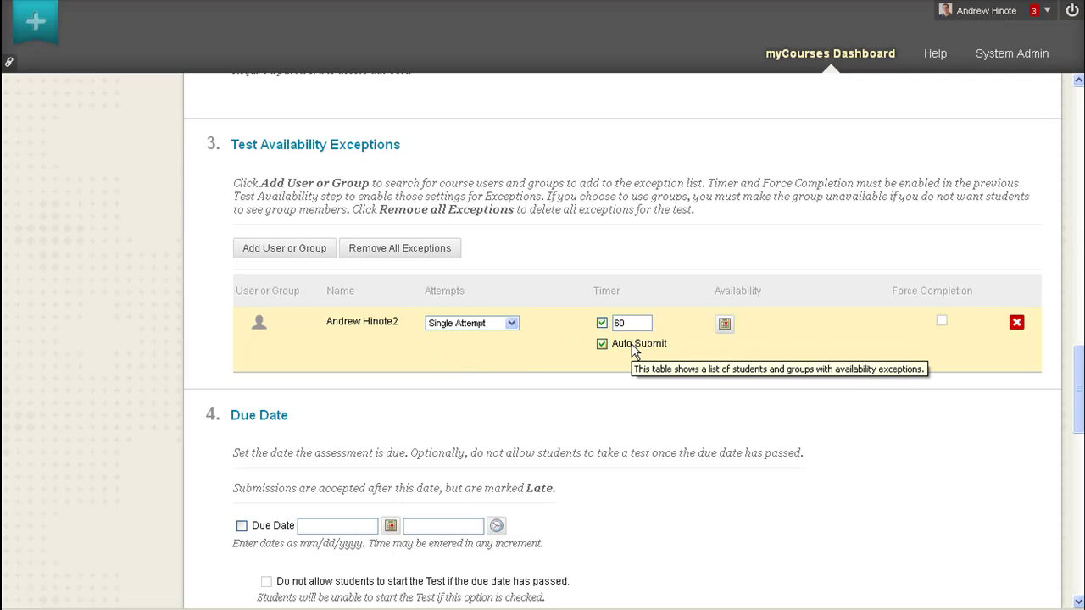
click(724, 324)
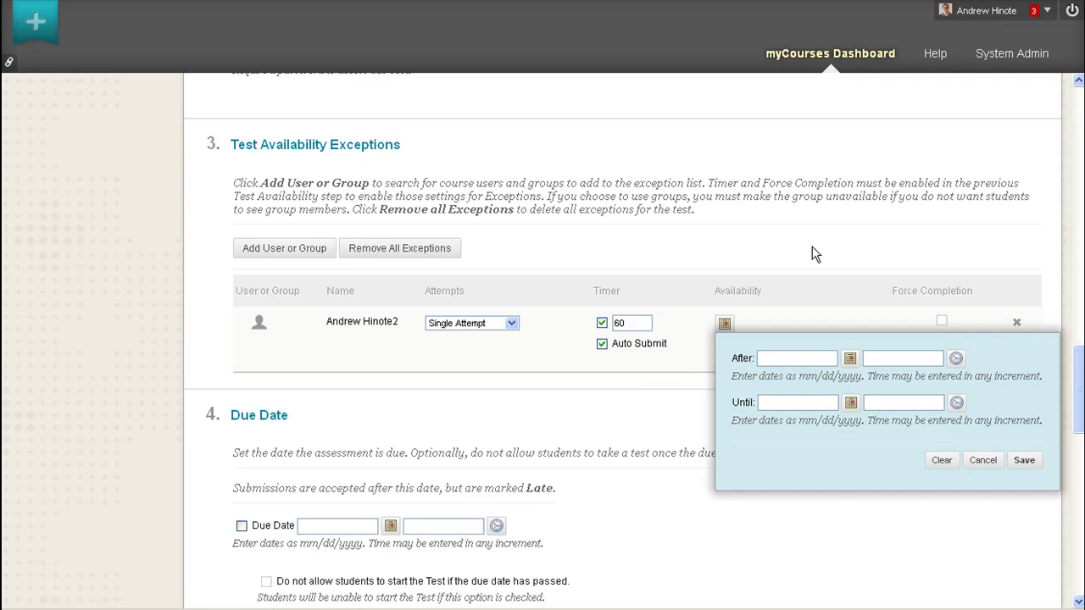
click(983, 460)
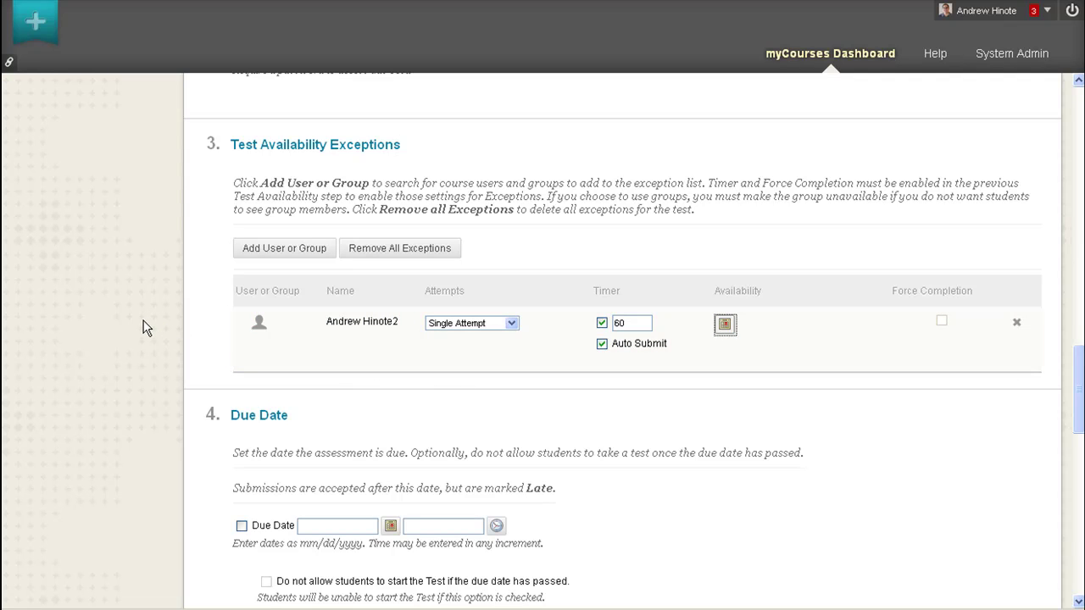
Set the test's due date to 12/13/2013 at 10:00 PM and enable it.
scroll(145, 326, down, 3)
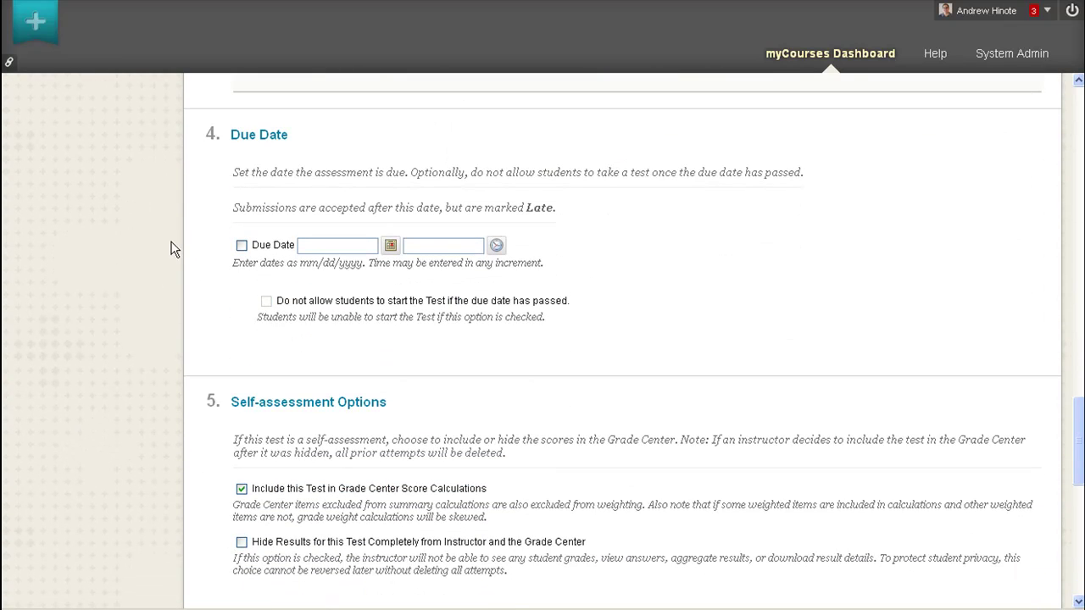
click(390, 245)
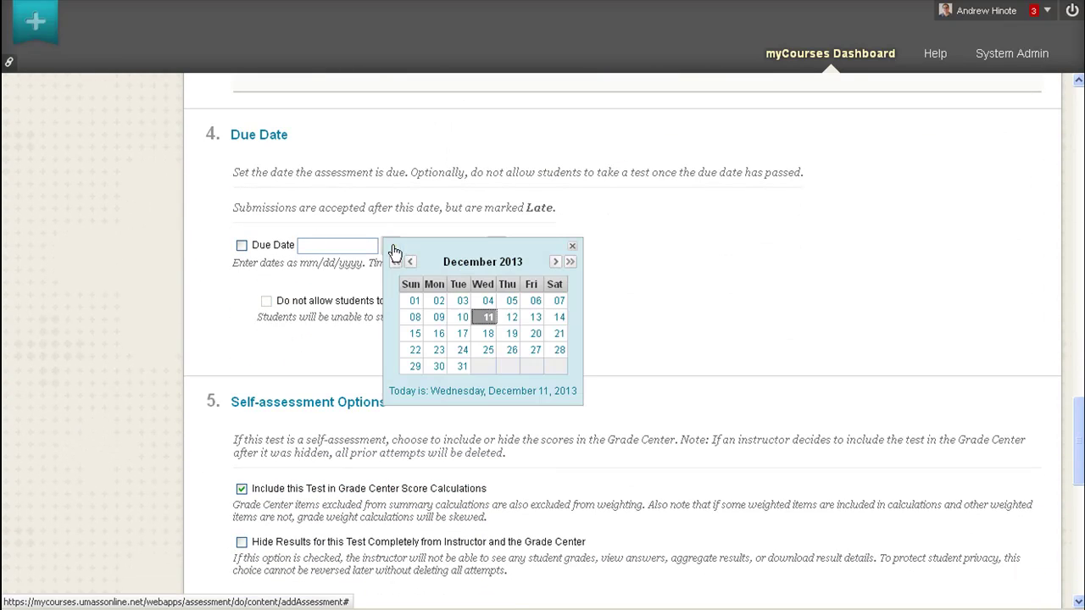
click(536, 317)
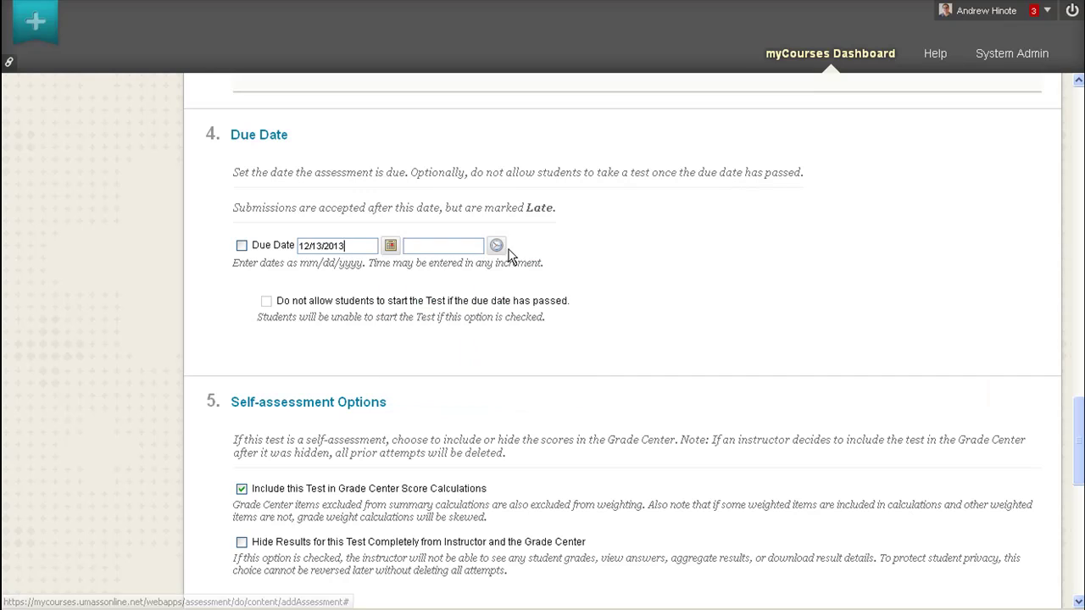
click(498, 246)
drag(573, 274, 572, 407)
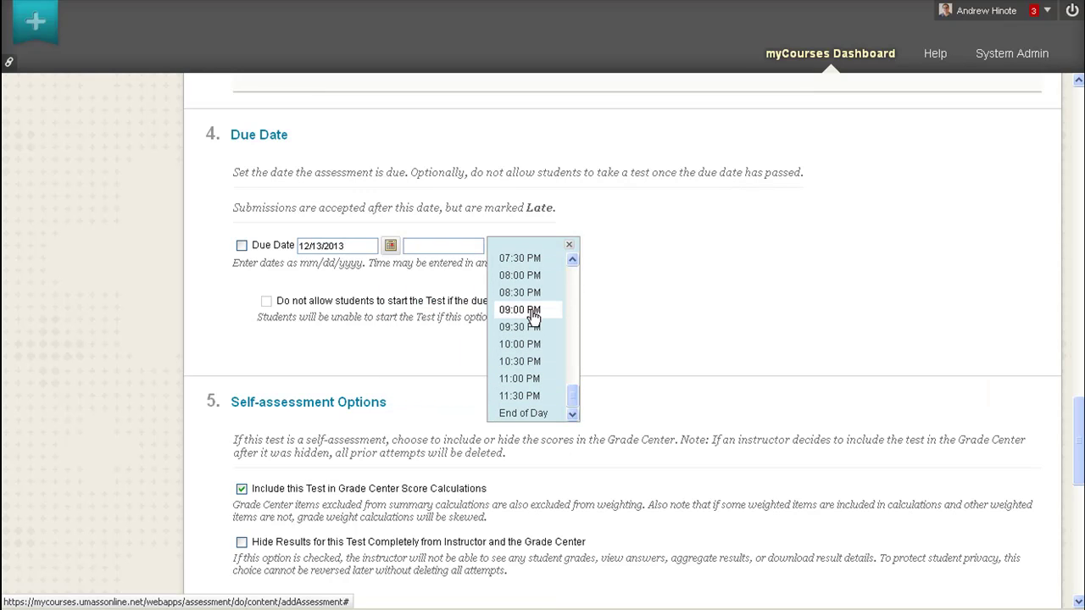
click(526, 344)
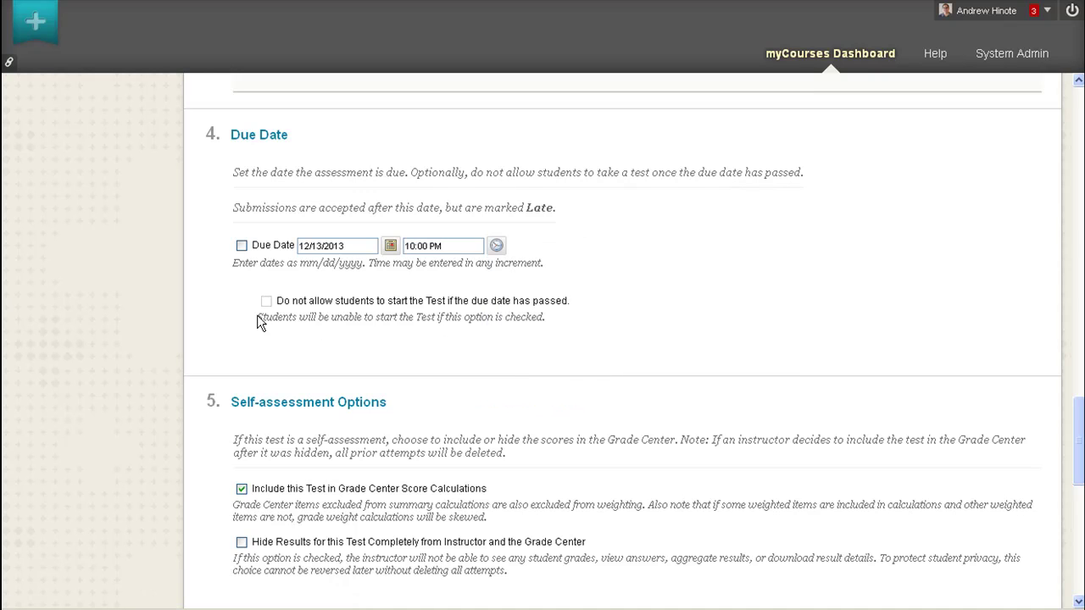
click(242, 246)
Show students all answers, correct answers and submitted answers after submission, and view the other timing choices for that rule.
scroll(208, 288, down, 5)
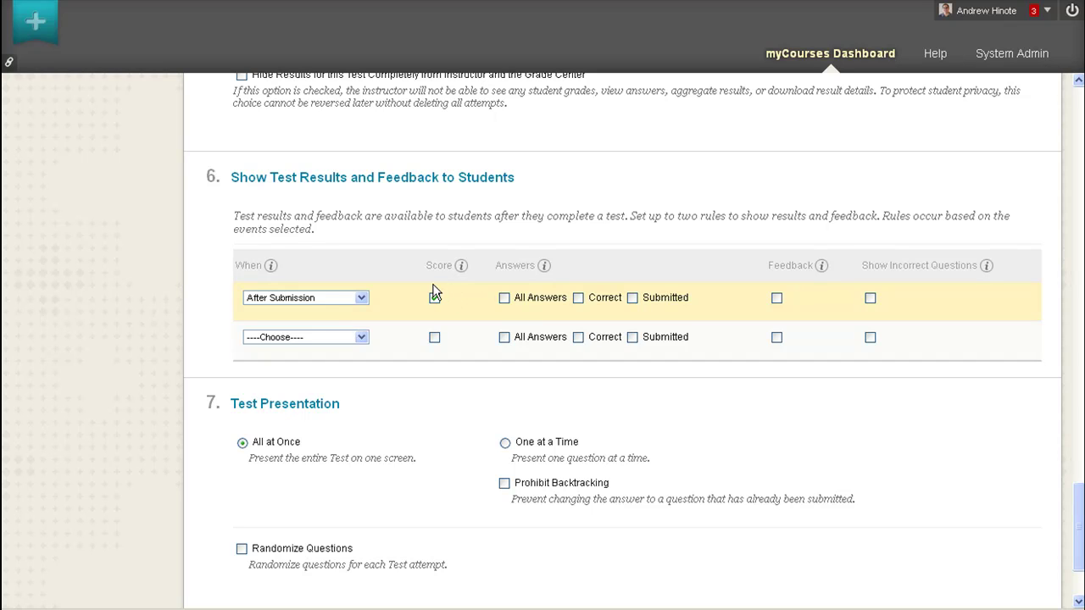
click(505, 297)
click(594, 298)
click(359, 298)
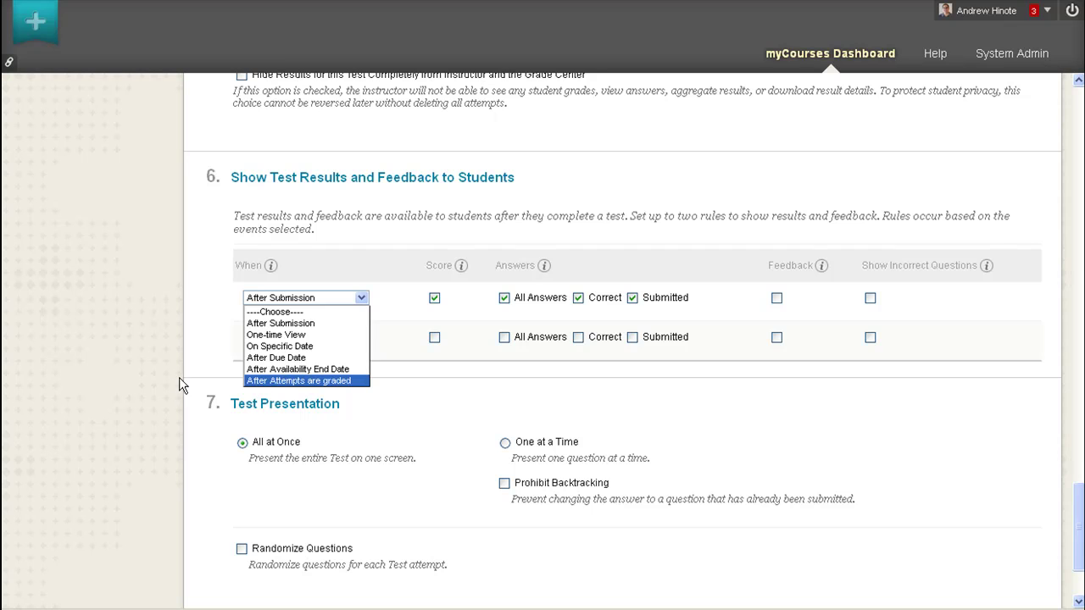
Submit the test options with the whole test presented all at once.
scroll(180, 370, down, 3)
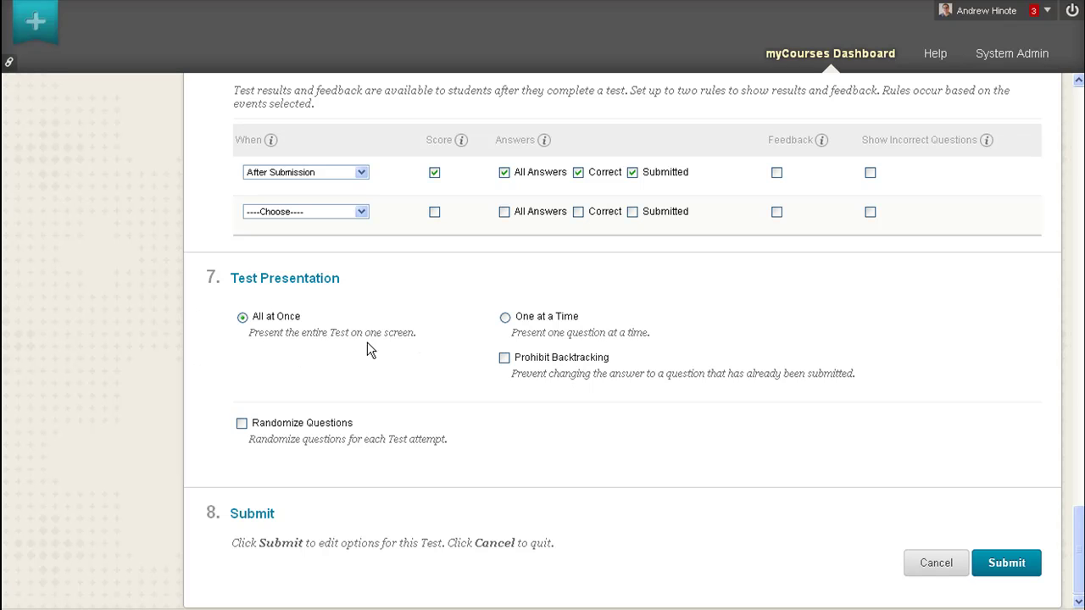
click(505, 319)
click(1001, 564)
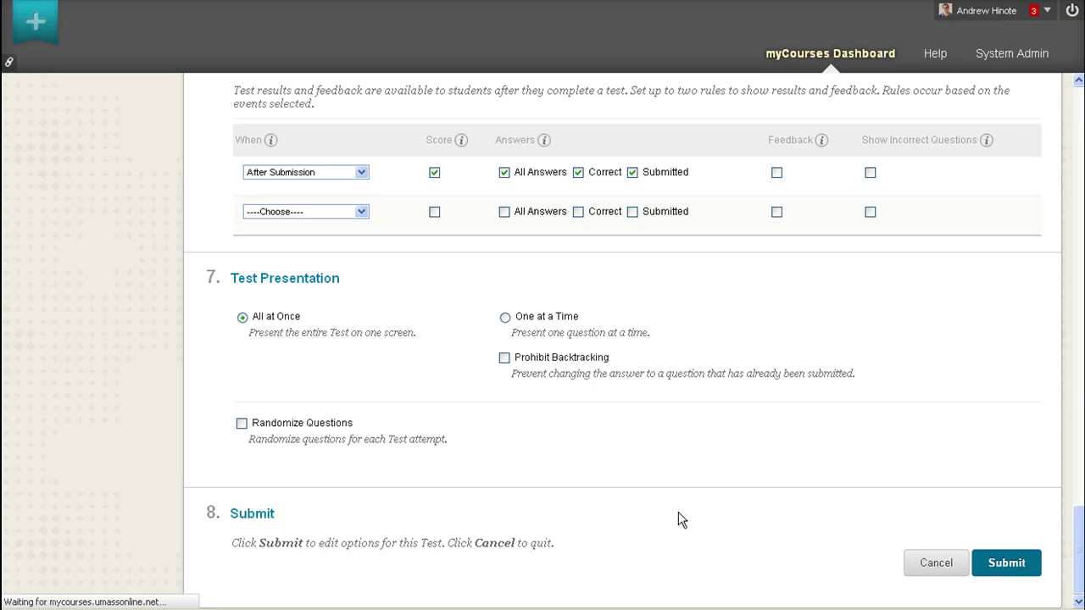